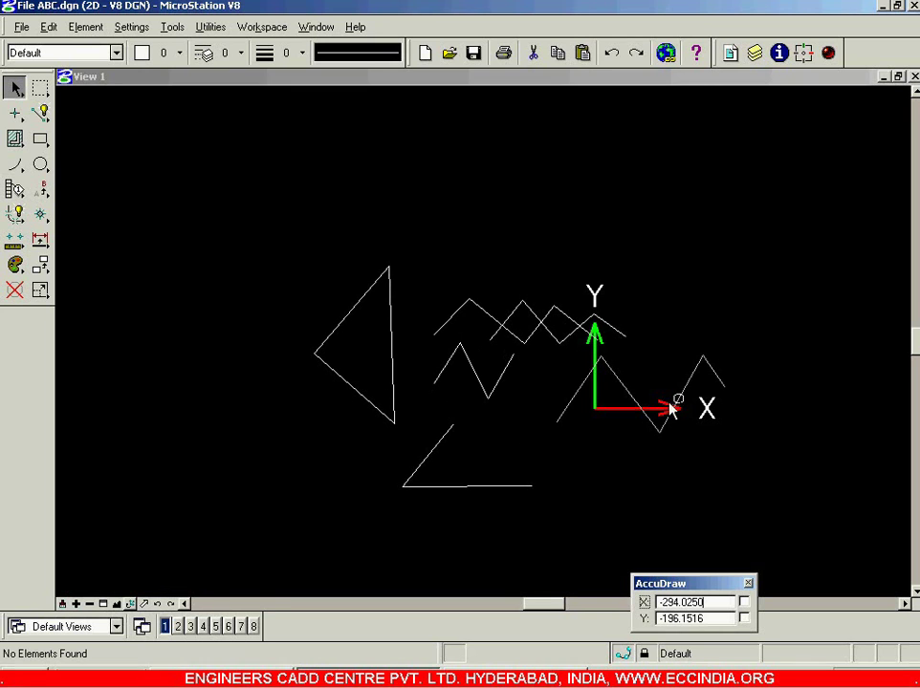
Draw an eight-vertex crossing zigzag SmartLine with straight segments and sharp vertices around the coordinate axes
{"action": "scroll", "coordinate": [672, 409], "scroll_direction": "up", "scroll_amount": 3}
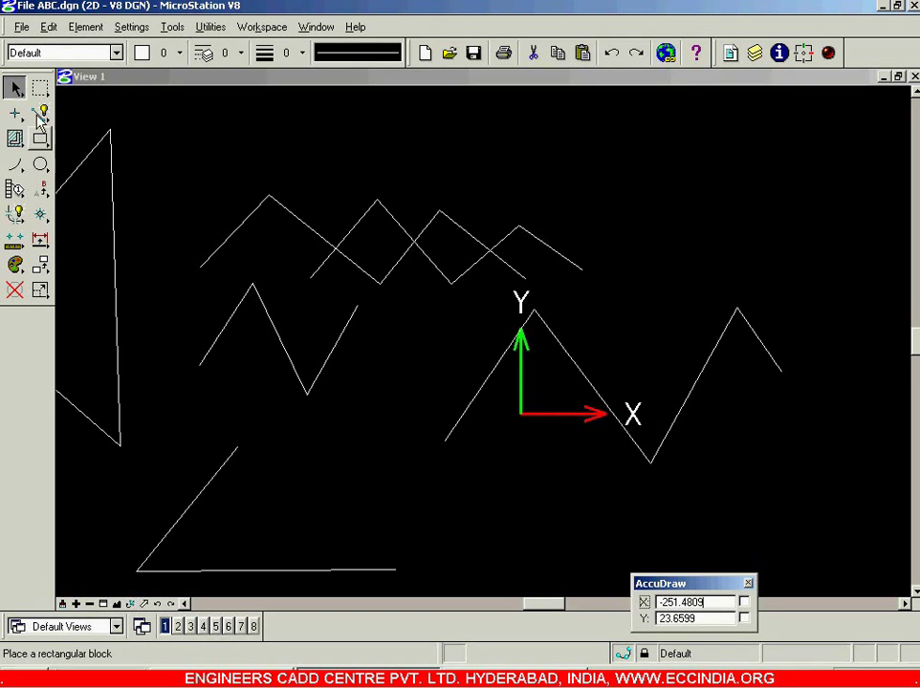
{"action": "left_click", "coordinate": [40, 113]}
{"action": "left_click", "coordinate": [473, 362]}
{"action": "left_click", "coordinate": [562, 389]}
{"action": "left_click", "coordinate": [461, 403]}
{"action": "left_click", "coordinate": [560, 435]}
{"action": "left_click", "coordinate": [529, 336]}
{"action": "left_click", "coordinate": [494, 446]}
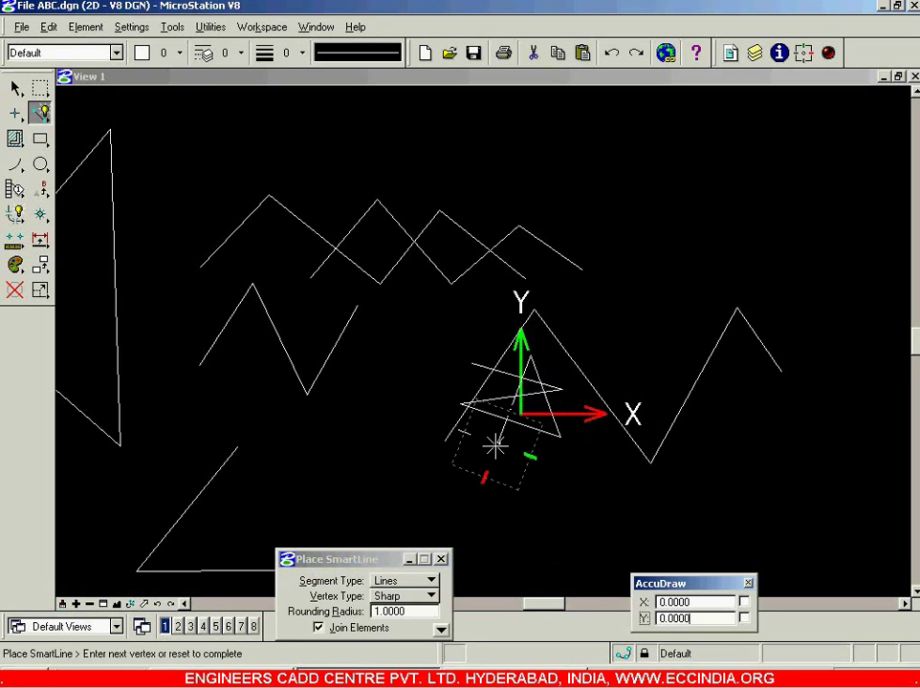
{"action": "left_click", "coordinate": [581, 390]}
{"action": "left_click", "coordinate": [592, 454]}
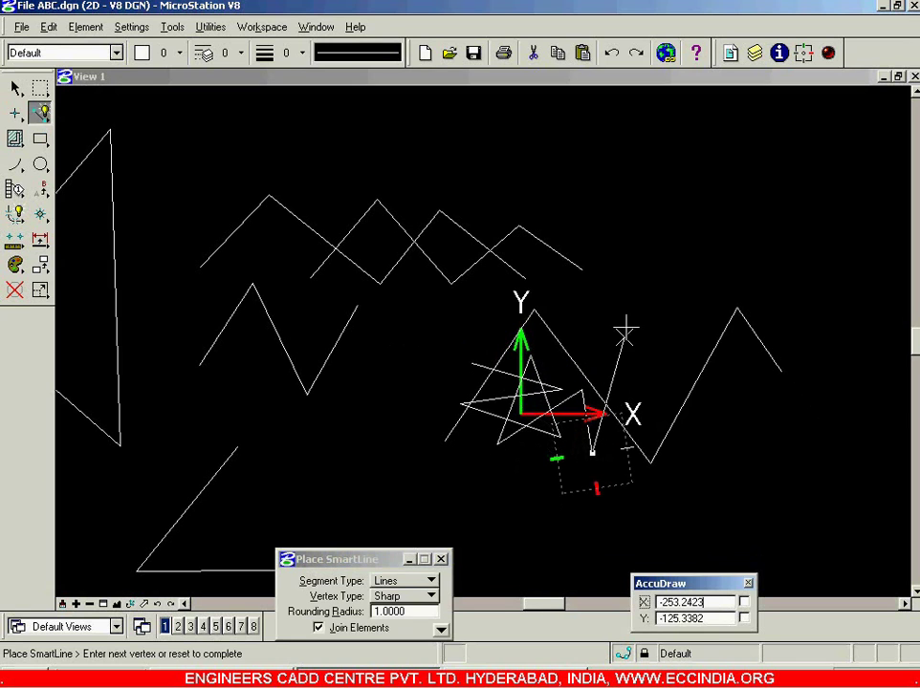
{"action": "right_click", "coordinate": [595, 405]}
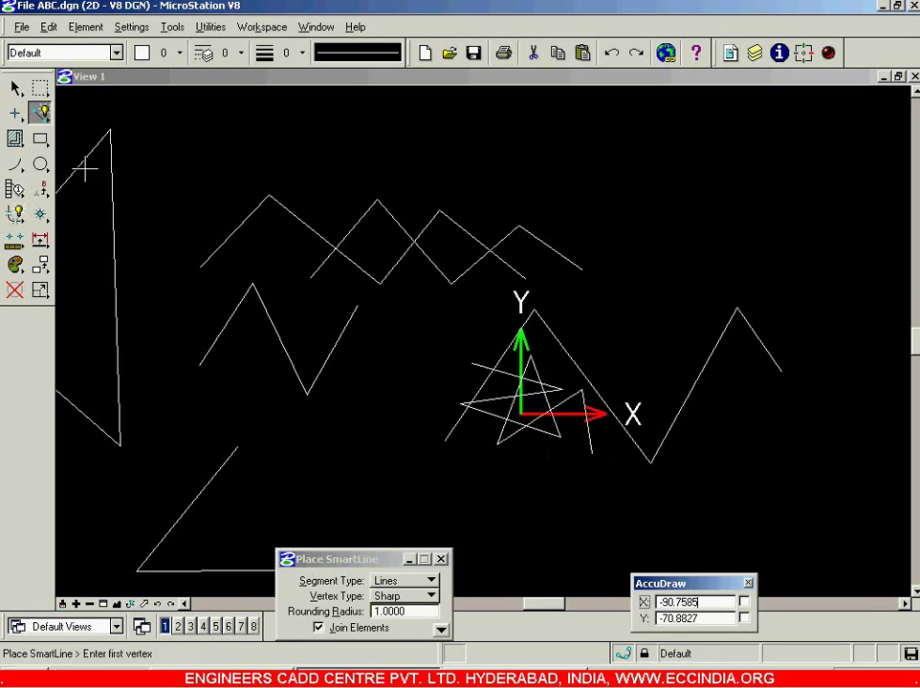
Select the star-like zigzag around the coordinate axes and delete it
{"action": "left_click", "coordinate": [17, 89]}
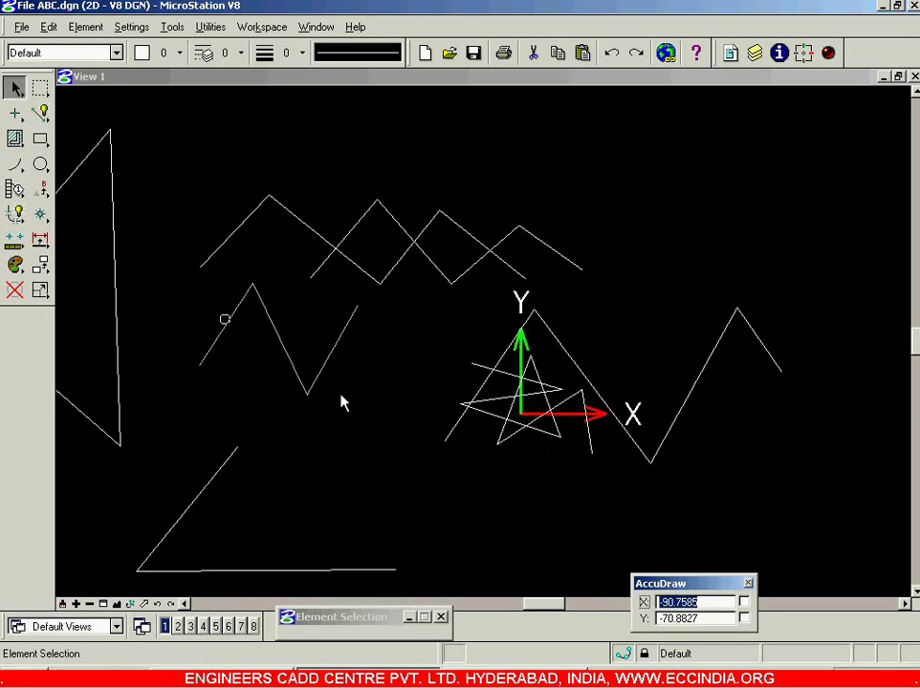
{"action": "left_click", "coordinate": [525, 440]}
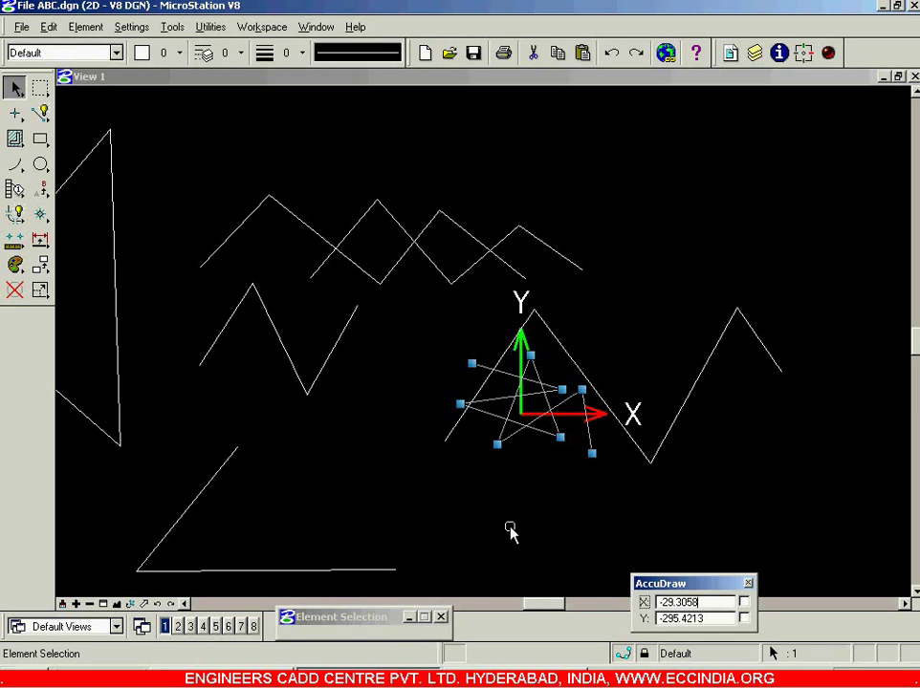
{"action": "key", "text": "Delete"}
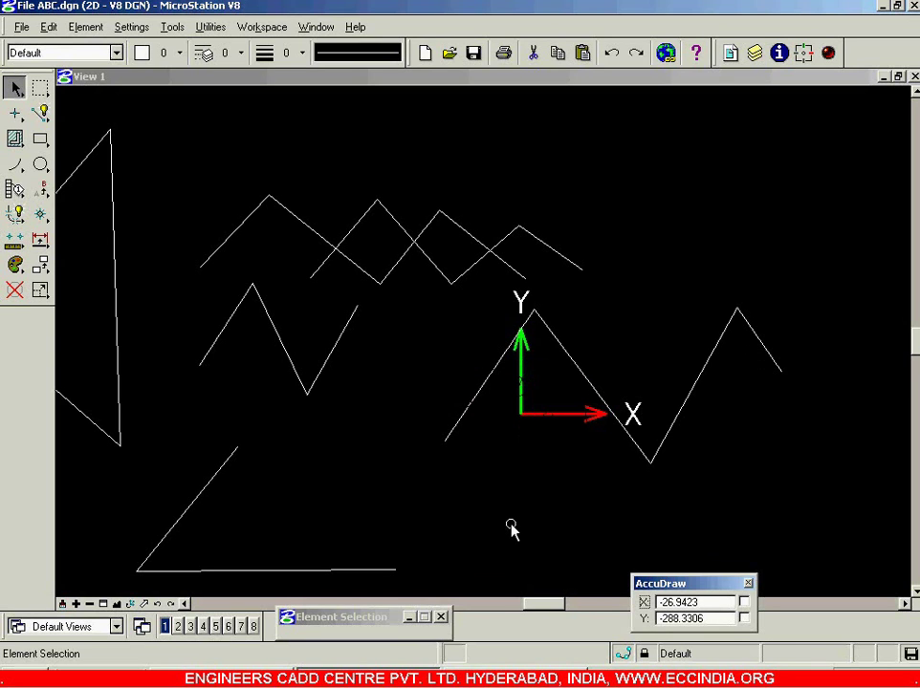
Undo and redo the zigzag's deletion twice, and update the view display
{"action": "key", "text": "ctrl+z"}
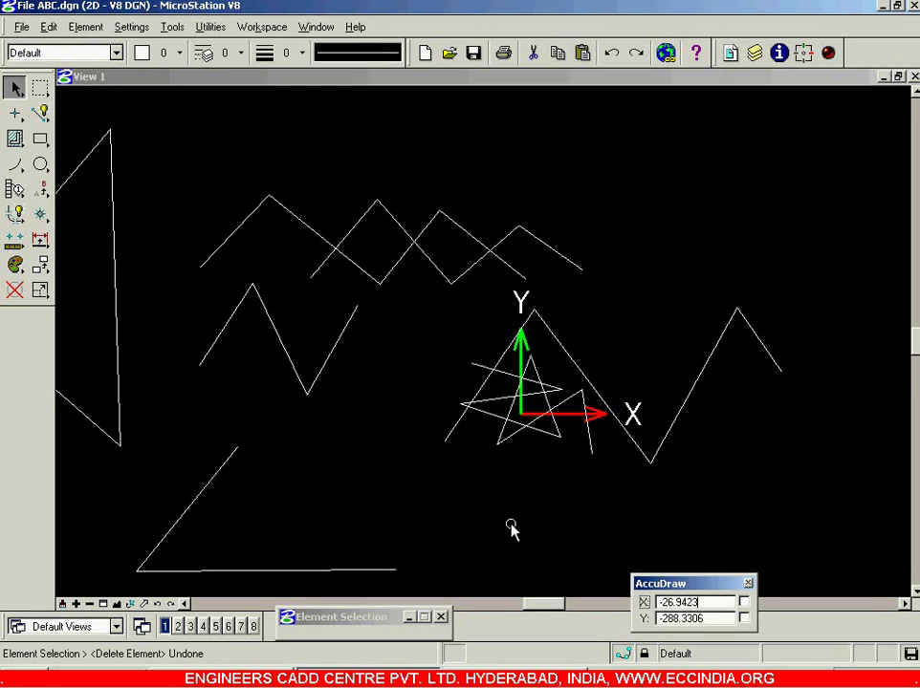
{"action": "key", "text": "ctrl+r"}
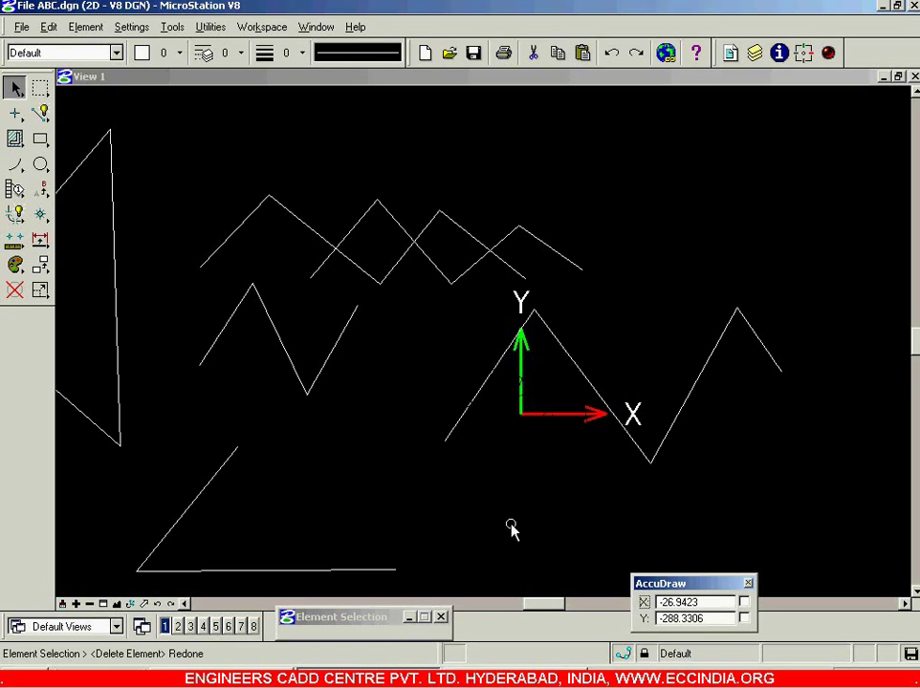
{"action": "key", "text": "ctrl+z"}
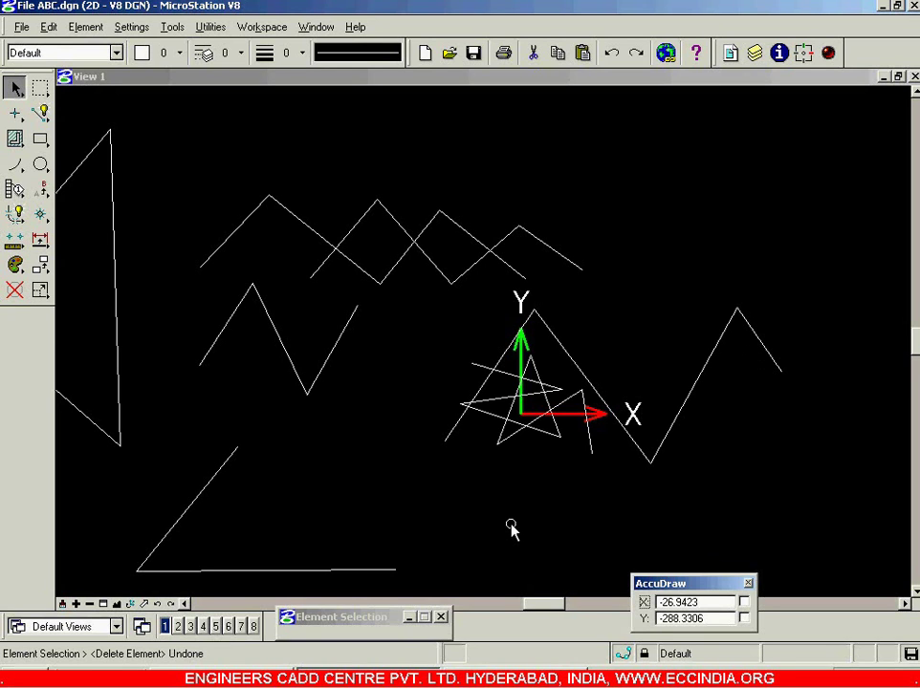
{"action": "key", "text": "ctrl+r"}
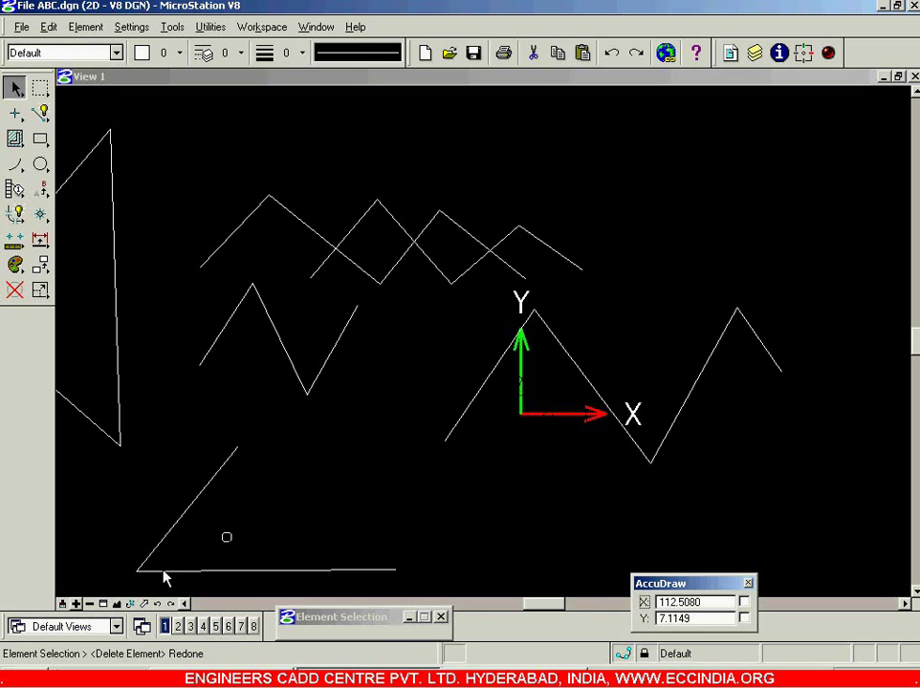
{"action": "left_click", "coordinate": [62, 605]}
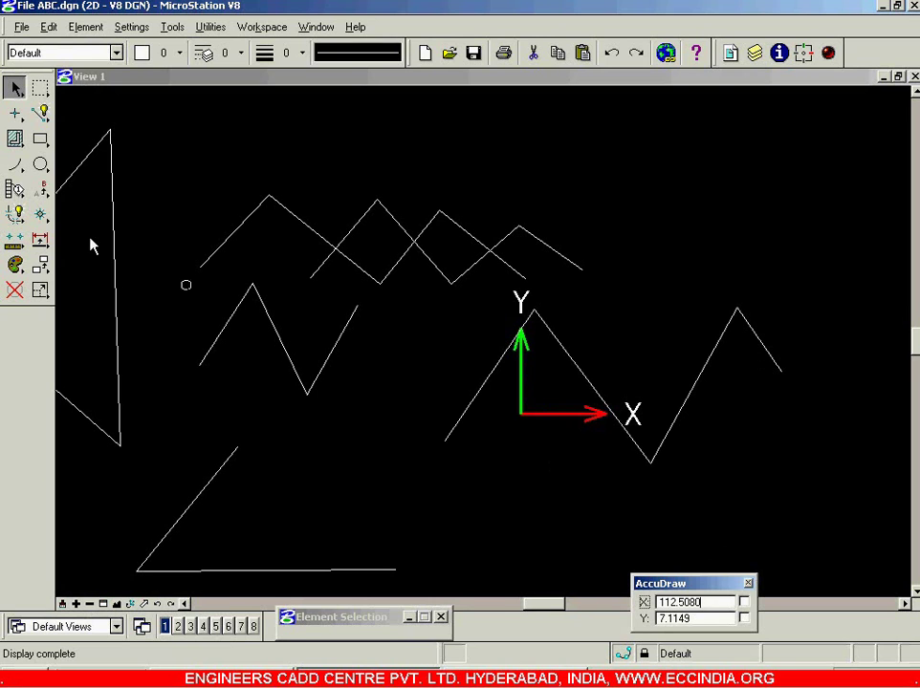
Draw a dense multi-segment zigzag SmartLine across the coordinate axes, inside the first peak of the large zigzag
{"action": "left_click", "coordinate": [40, 113]}
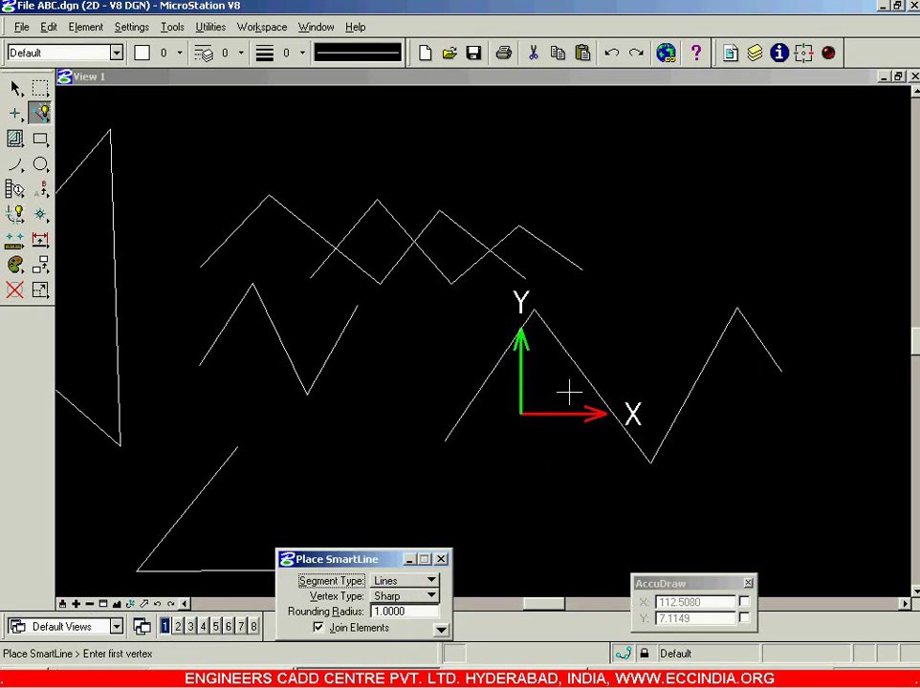
{"action": "left_click", "coordinate": [495, 394]}
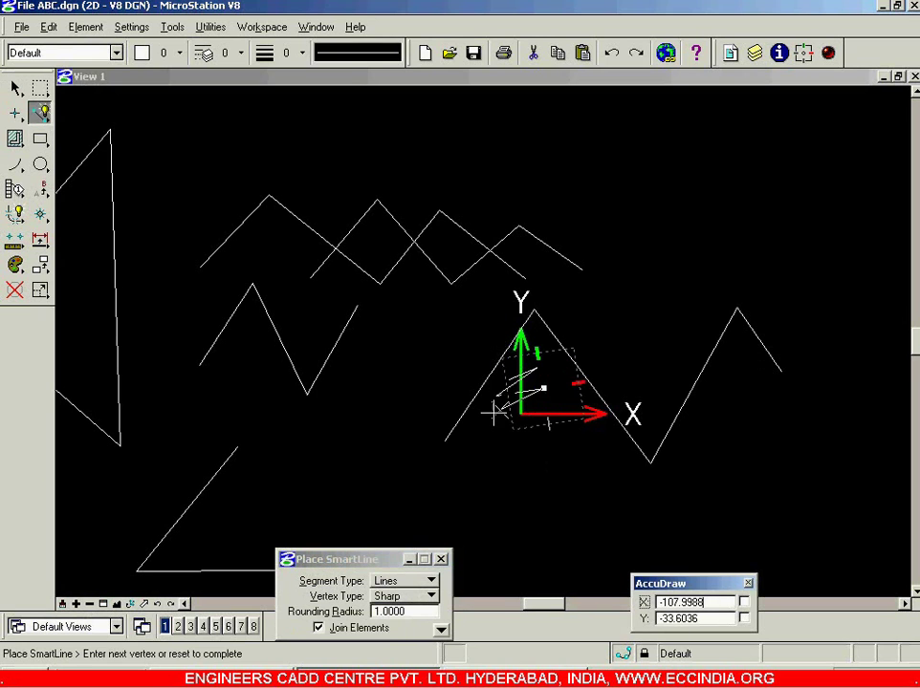
{"action": "left_click", "coordinate": [536, 441]}
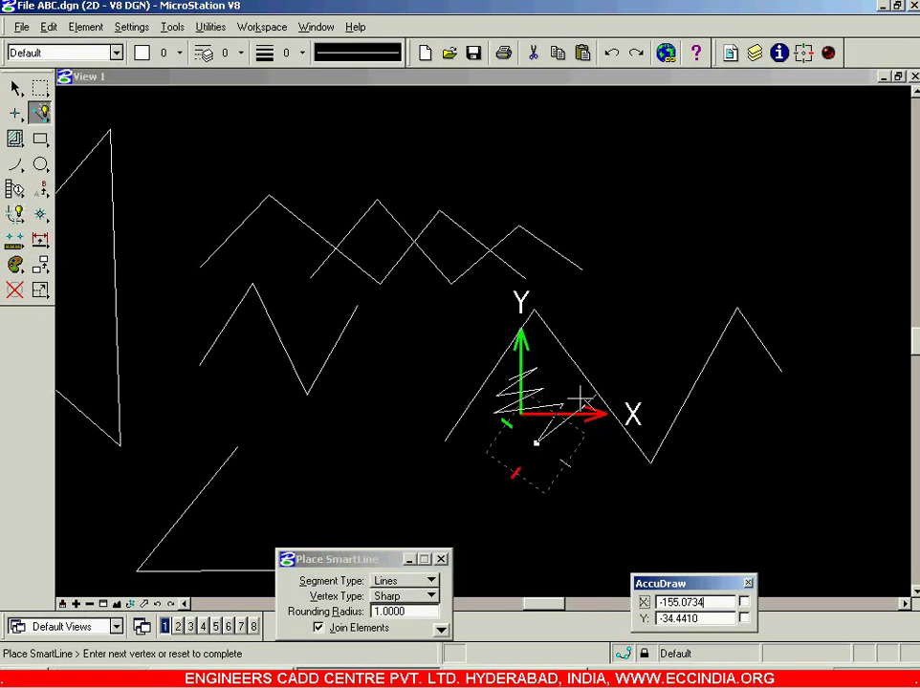
{"action": "left_click", "coordinate": [579, 453]}
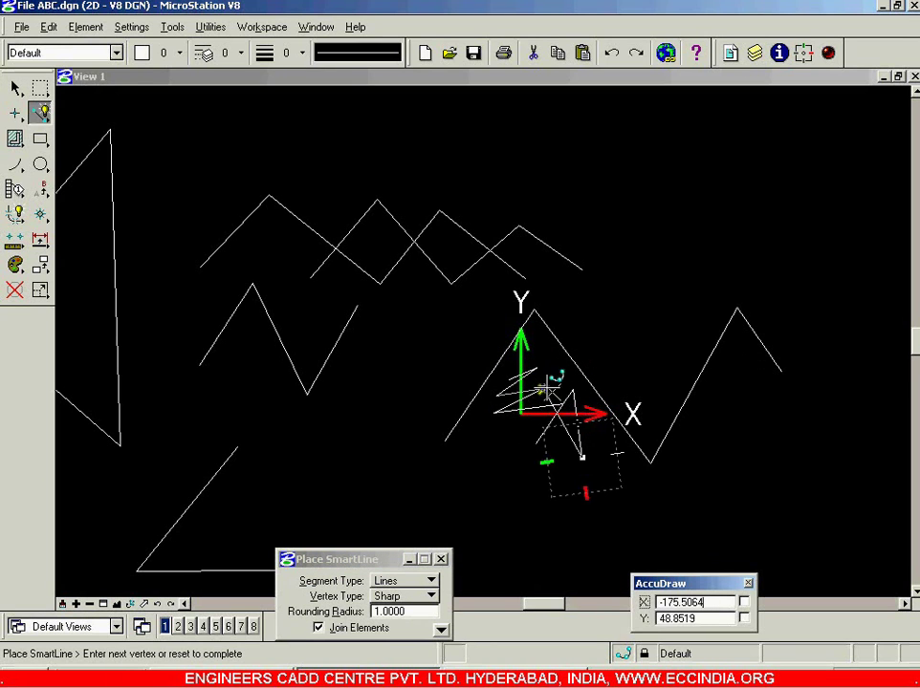
{"action": "left_click", "coordinate": [519, 432]}
{"action": "left_click", "coordinate": [493, 393]}
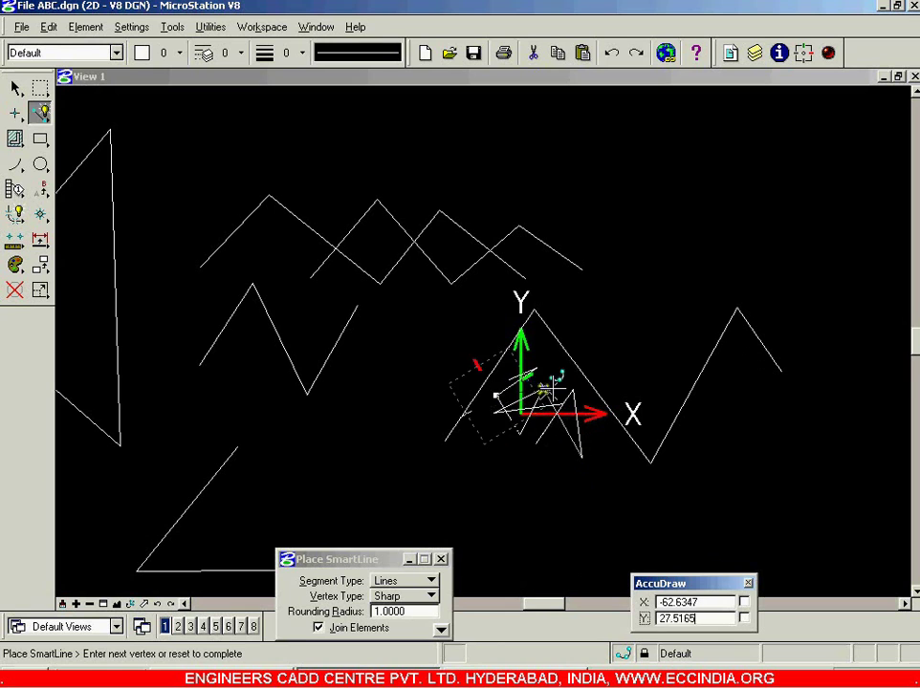
{"action": "right_click", "coordinate": [287, 353]}
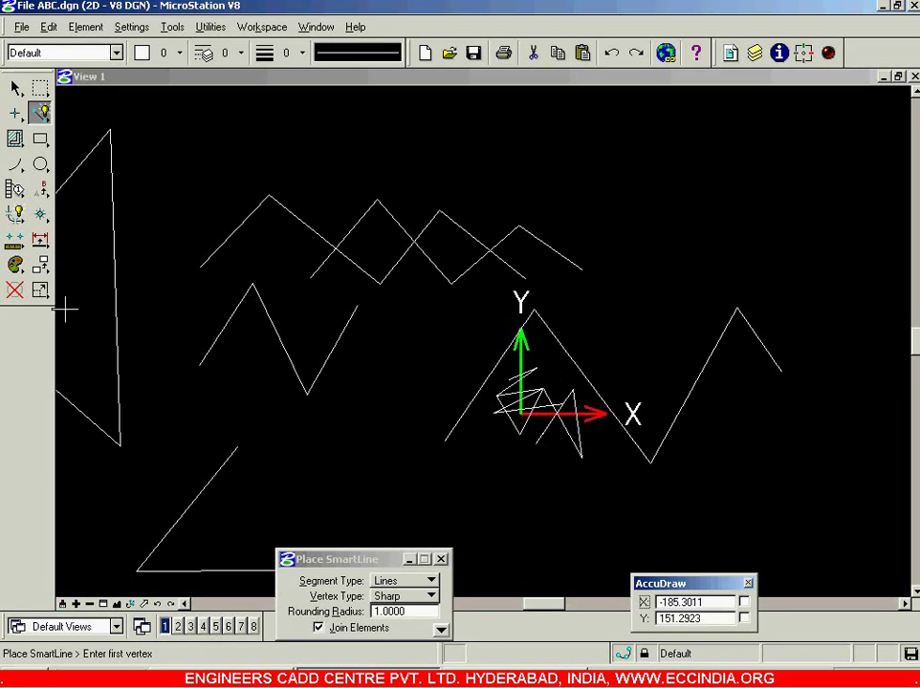
Delete the dense zigzag across the coordinate axes and update the view display
{"action": "left_click", "coordinate": [15, 88]}
{"action": "left_click", "coordinate": [580, 439]}
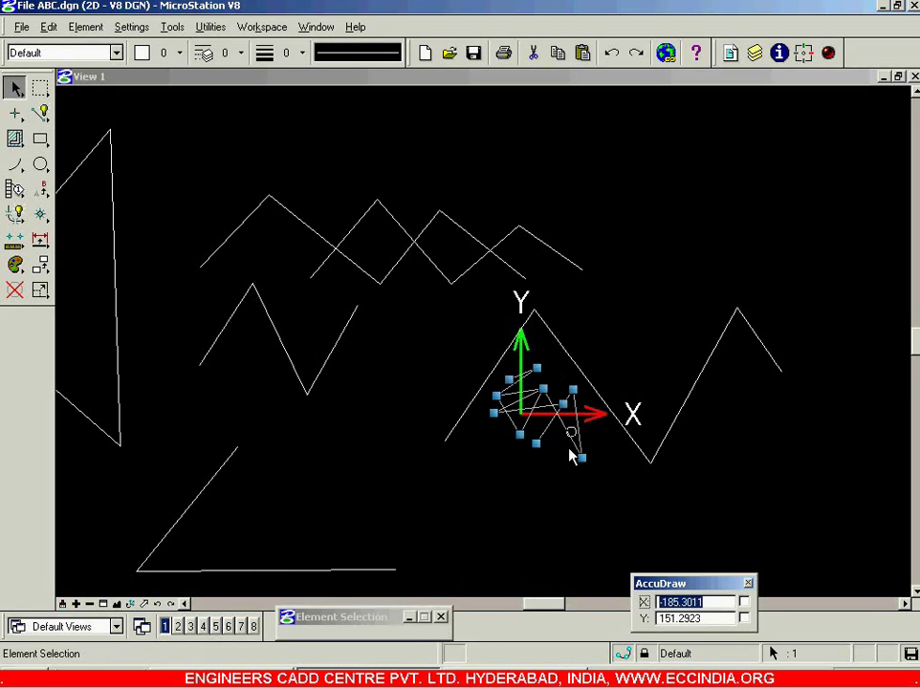
{"action": "key", "text": "Delete"}
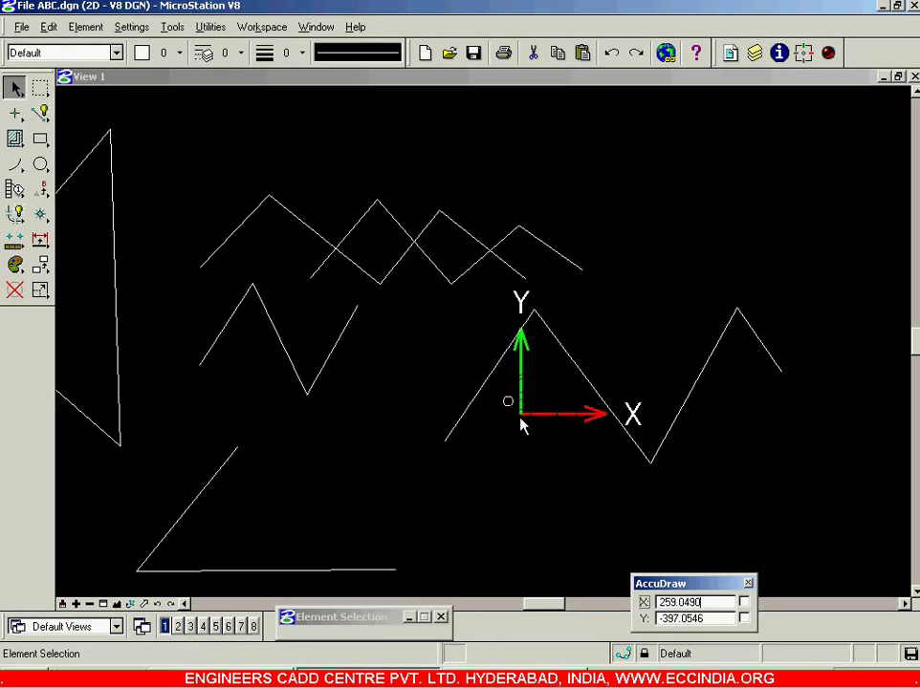
{"action": "left_click", "coordinate": [63, 603]}
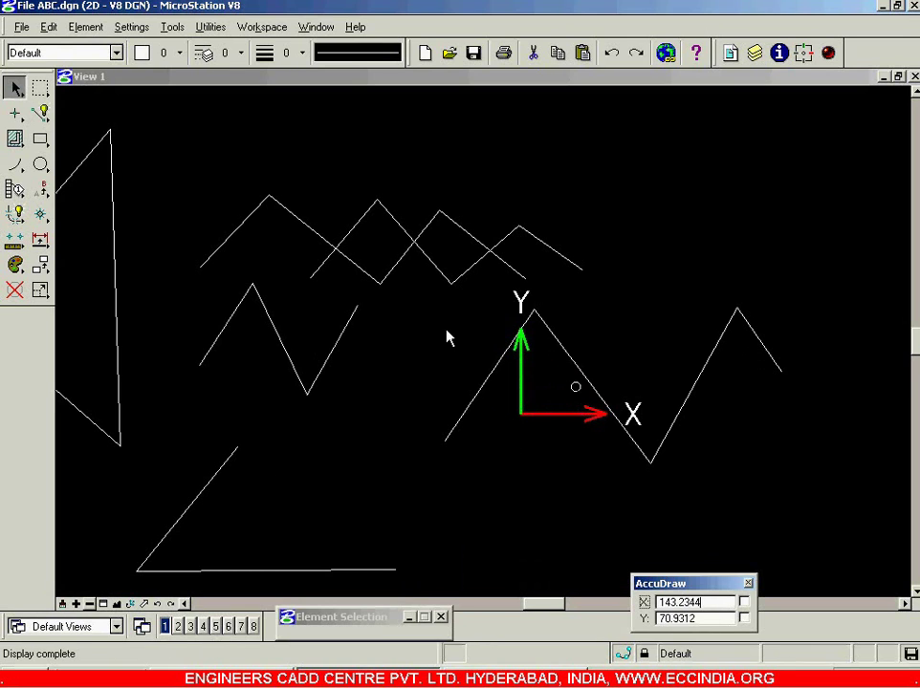
Draw a six-vertex self-crossing SmartLine over the large zigzag's first slope, ending above its starting point
{"action": "left_click", "coordinate": [40, 113]}
{"action": "left_click", "coordinate": [448, 384]}
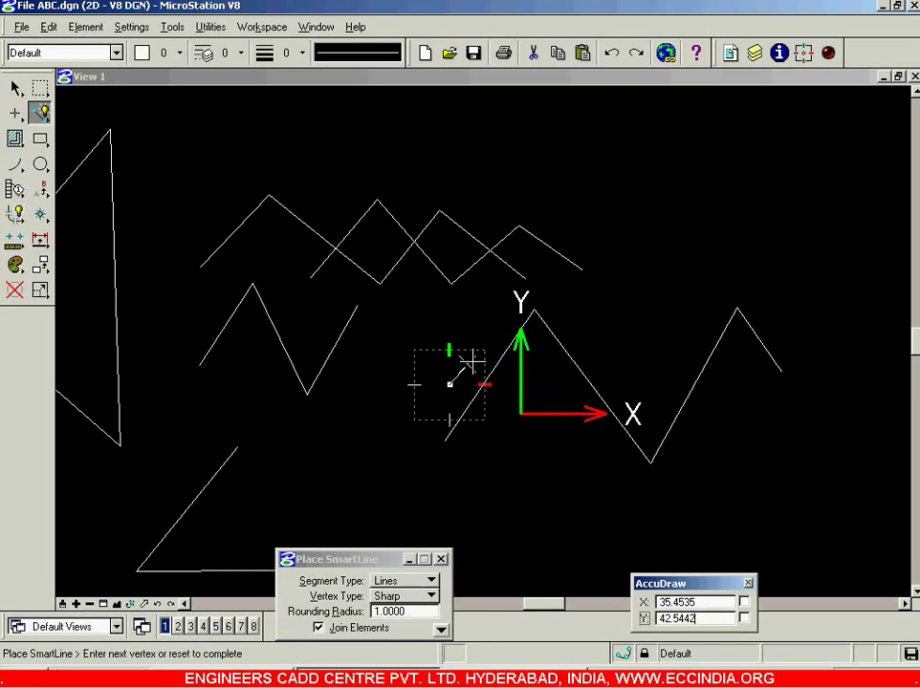
{"action": "left_click", "coordinate": [459, 384]}
{"action": "left_click", "coordinate": [446, 324]}
{"action": "right_click", "coordinate": [443, 329]}
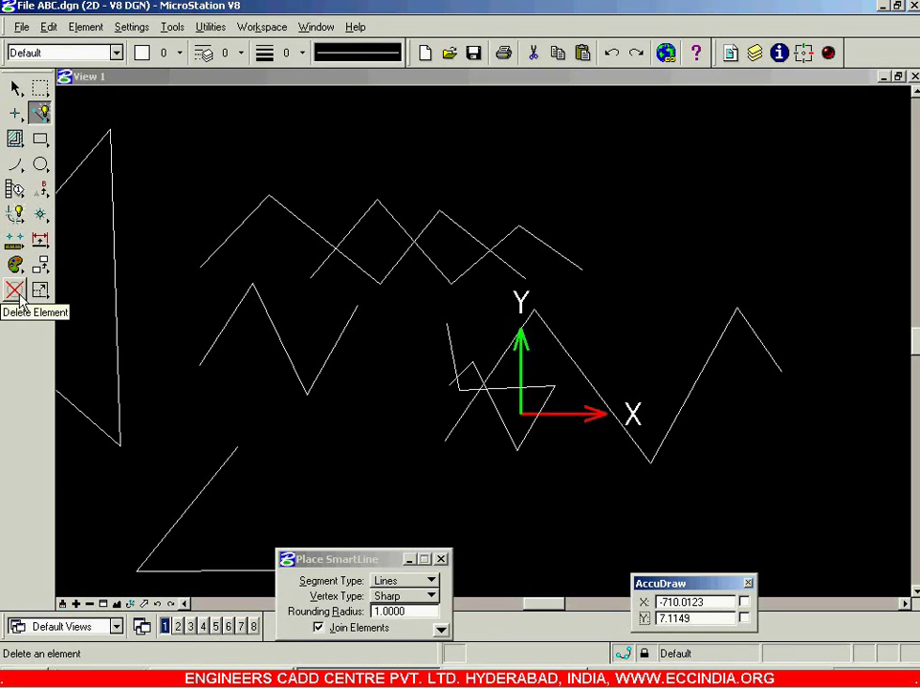
Delete the new six-vertex line, the N-shaped line and the two overlapping zigzags with Delete Element, and update the view
{"action": "left_click", "coordinate": [17, 294]}
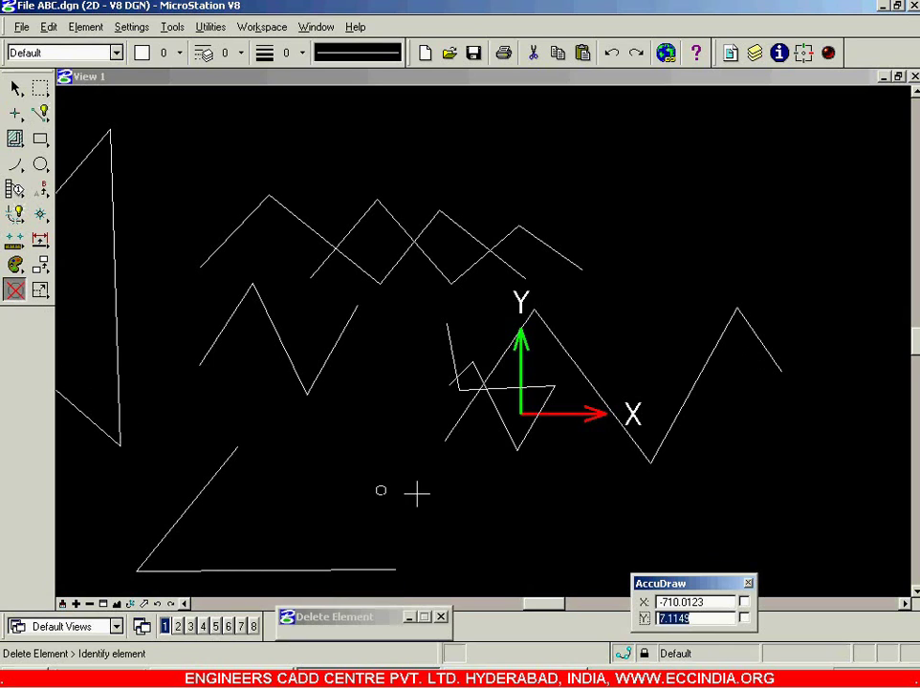
{"action": "left_click", "coordinate": [510, 439]}
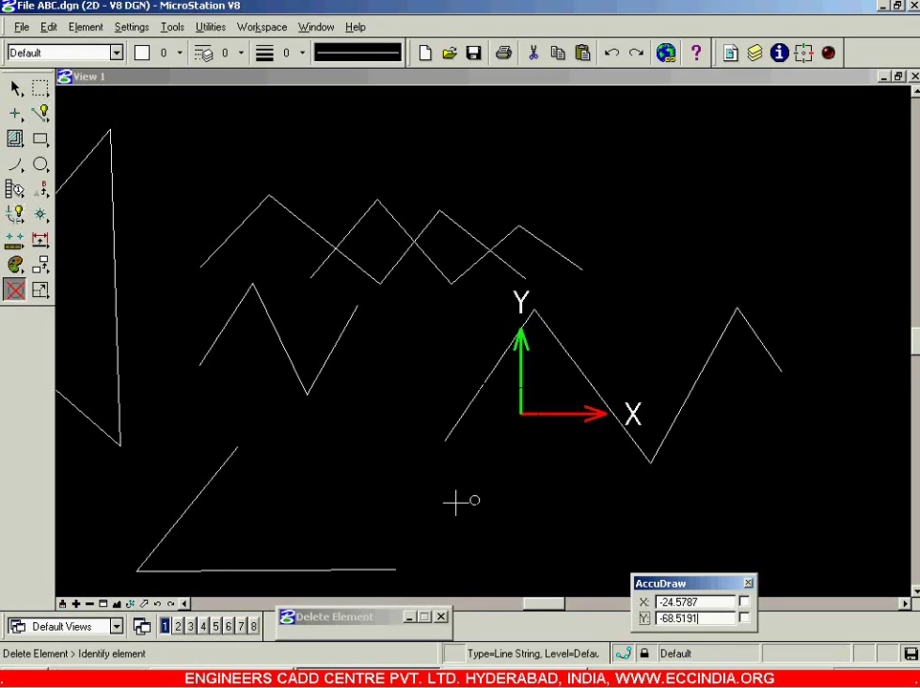
{"action": "left_click", "coordinate": [335, 340]}
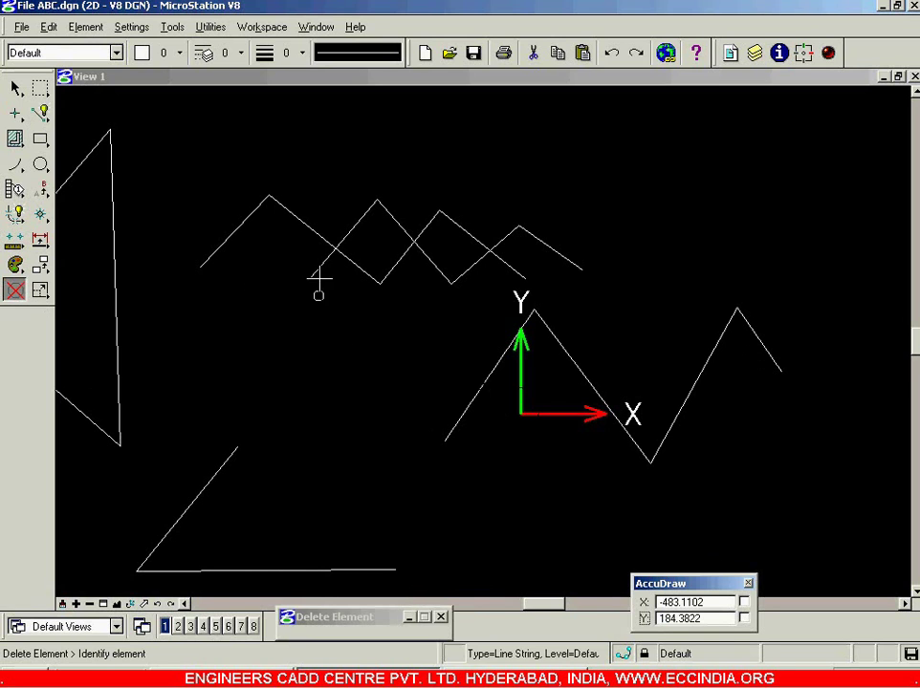
{"action": "left_click", "coordinate": [323, 264]}
{"action": "left_click", "coordinate": [364, 271]}
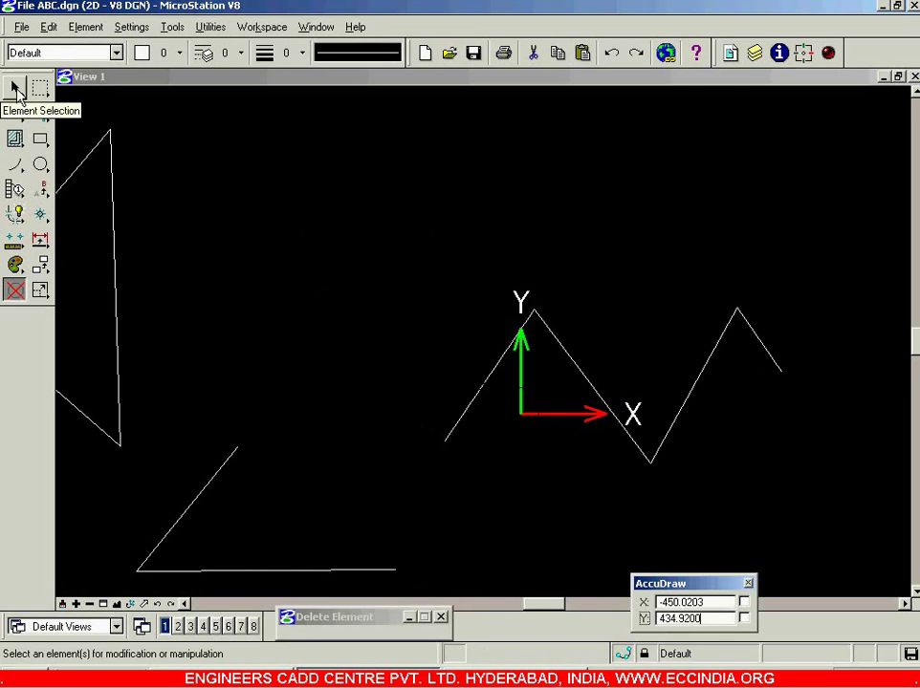
{"action": "left_click", "coordinate": [15, 89]}
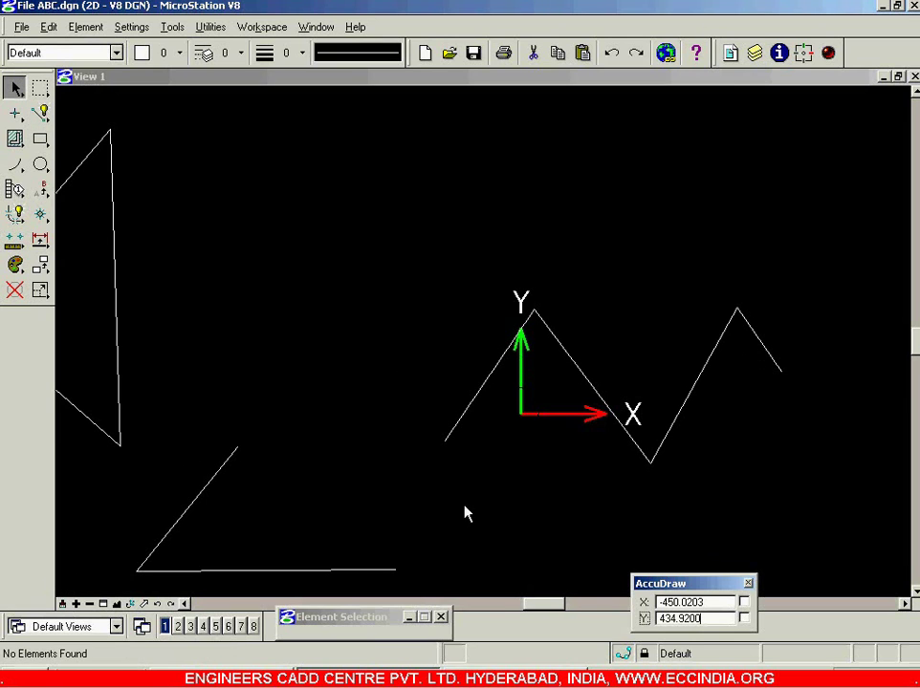
{"action": "left_click", "coordinate": [62, 603]}
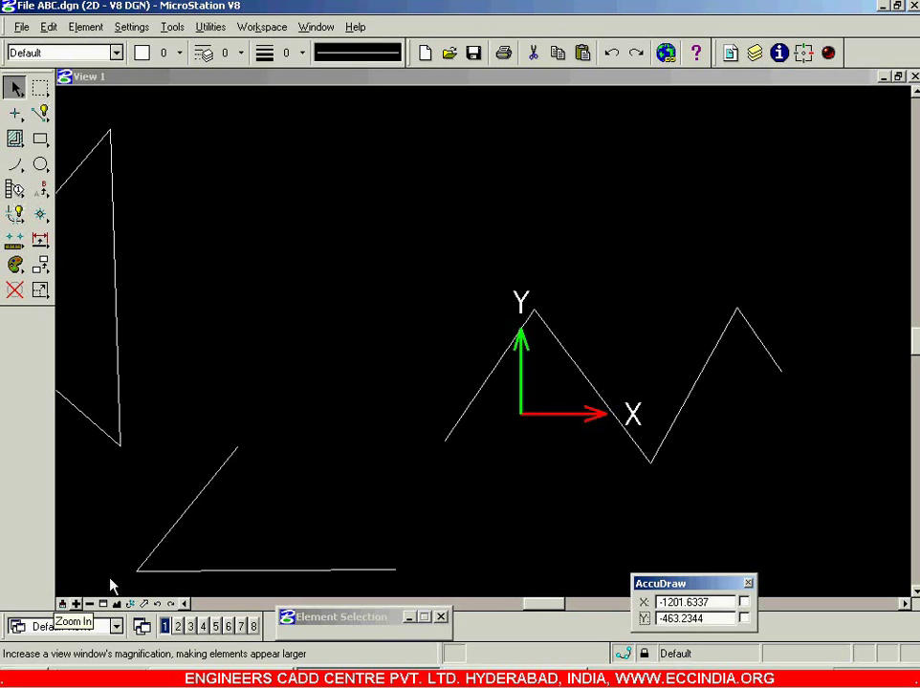
Zoom out for an overview, and zoom in at ratio 2.00 on the triangle and on its pointed vertex
{"action": "left_click", "coordinate": [390, 318]}
{"action": "scroll", "coordinate": [404, 311], "scroll_direction": "down", "scroll_amount": 3}
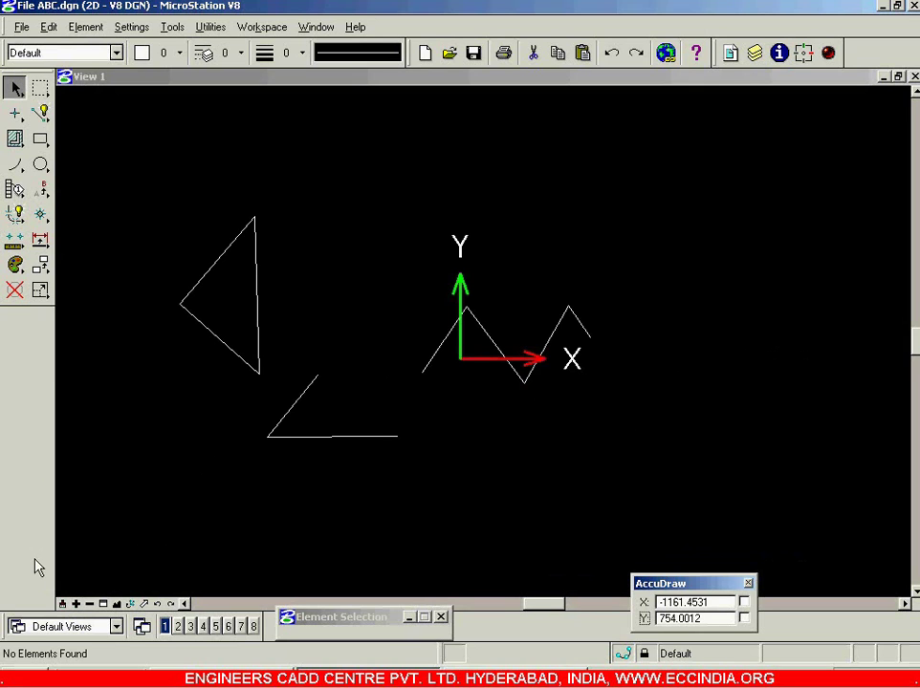
{"action": "left_click", "coordinate": [76, 605]}
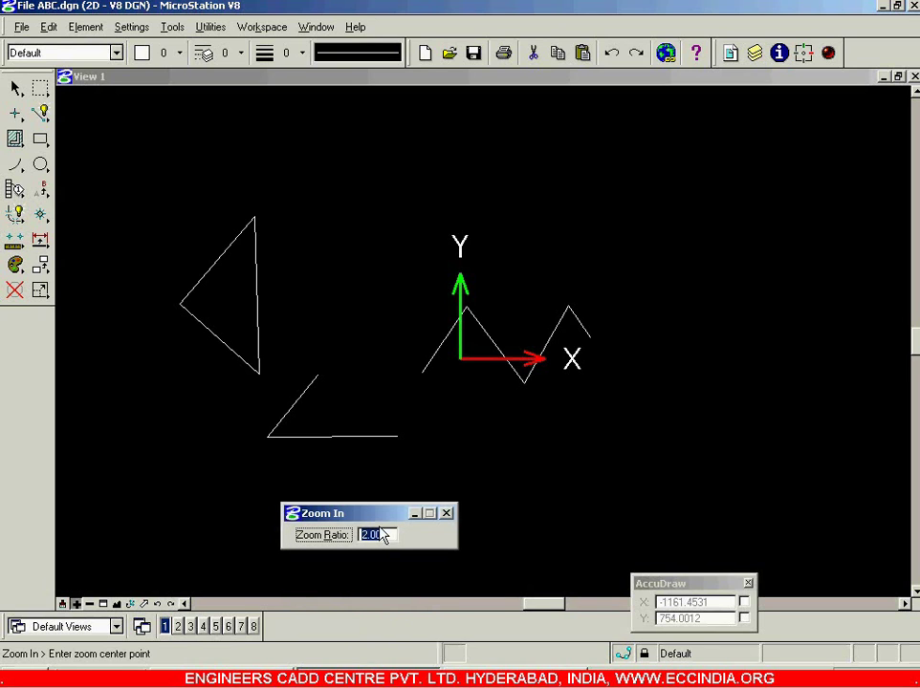
{"action": "left_click_drag", "start_coordinate": [386, 518], "coordinate": [396, 566]}
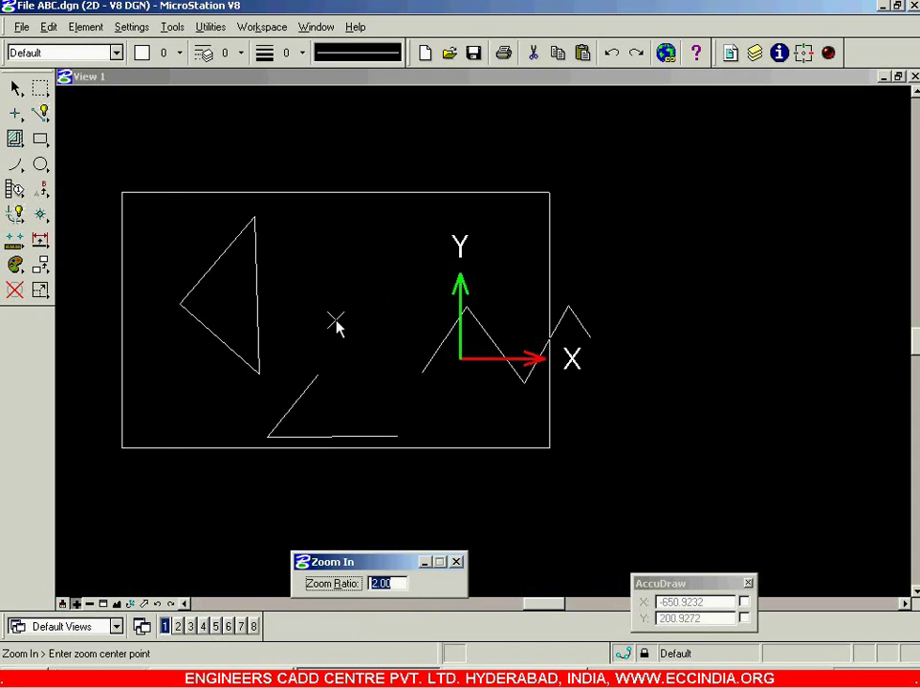
{"action": "left_click", "coordinate": [229, 298]}
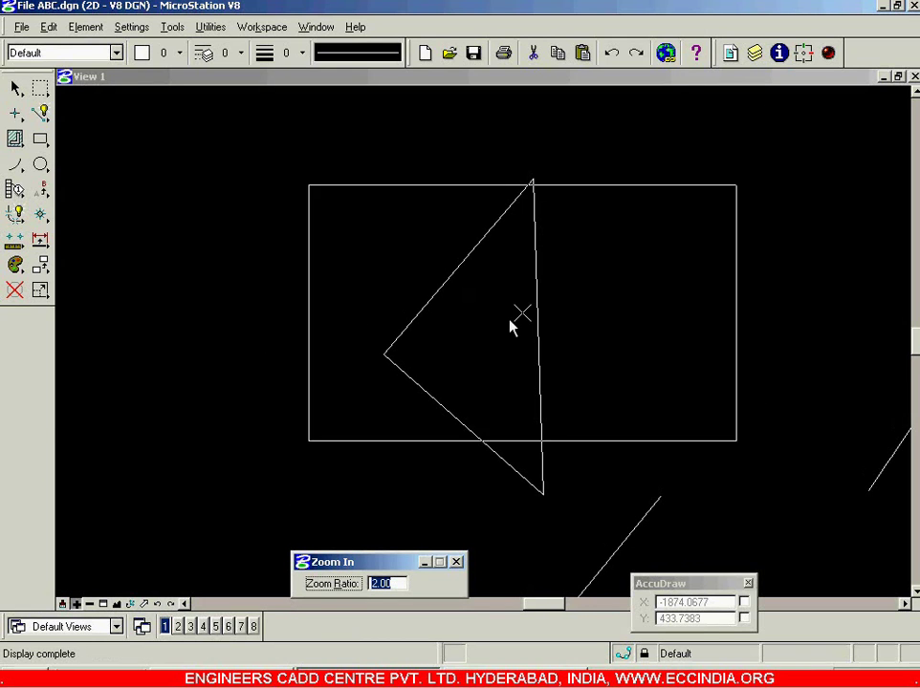
{"action": "left_click", "coordinate": [383, 354]}
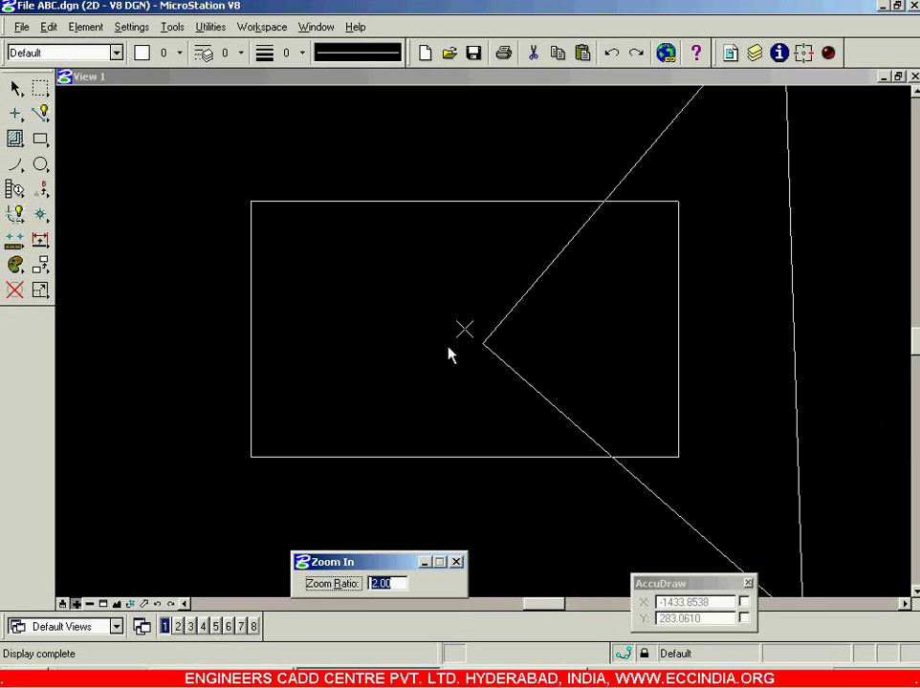
{"action": "left_click_drag", "start_coordinate": [377, 588], "coordinate": [392, 591]}
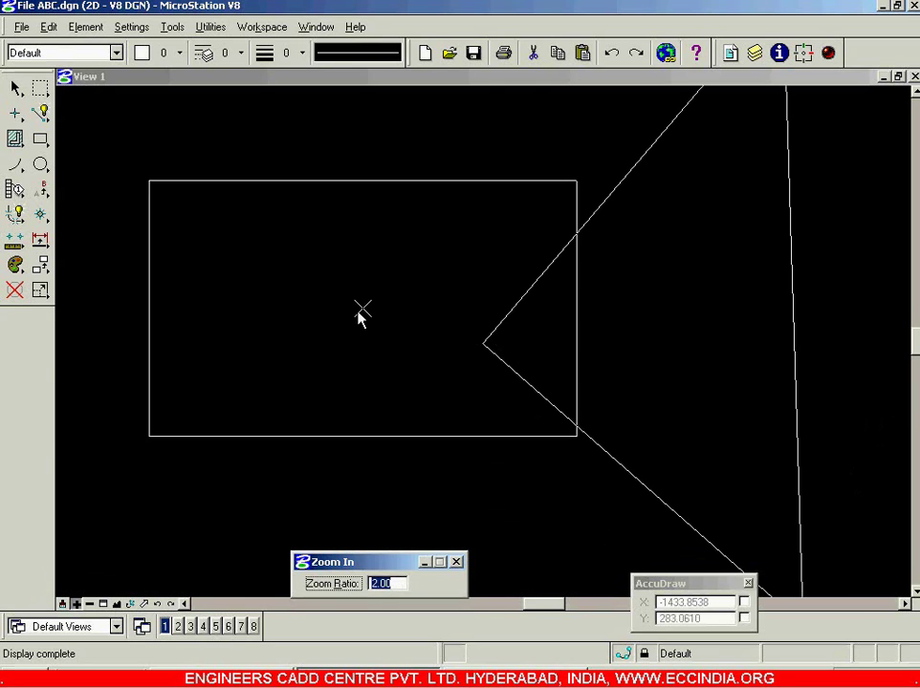
Set the Zoom In ratio to 5 and magnify the zigzag around its lower vertex beside the X axis
{"action": "right_click", "coordinate": [307, 265]}
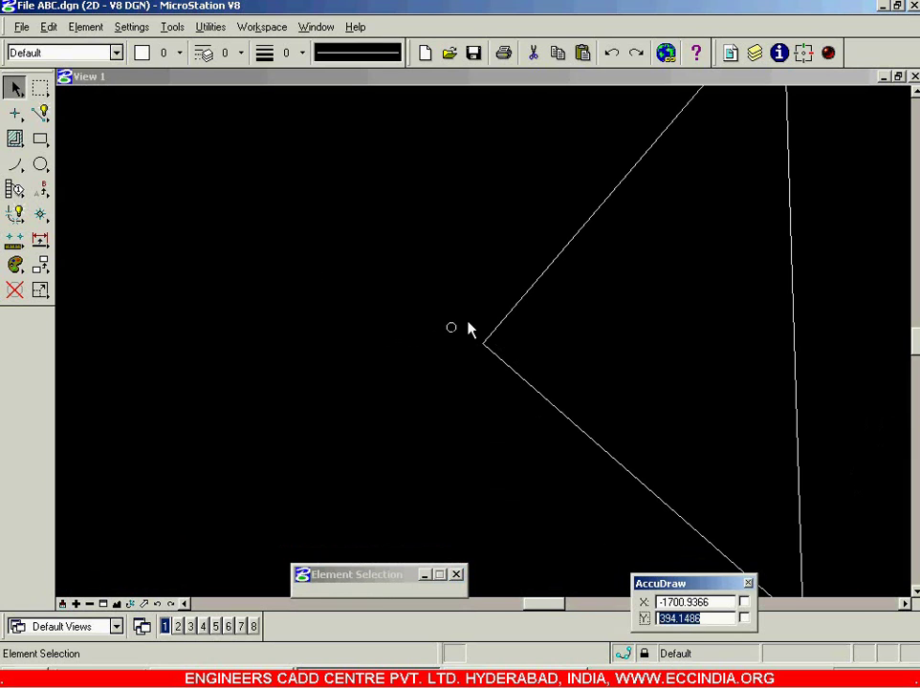
{"action": "scroll", "coordinate": [468, 327], "scroll_direction": "down", "scroll_amount": 4}
{"action": "scroll", "coordinate": [469, 327], "scroll_direction": "down", "scroll_amount": 3}
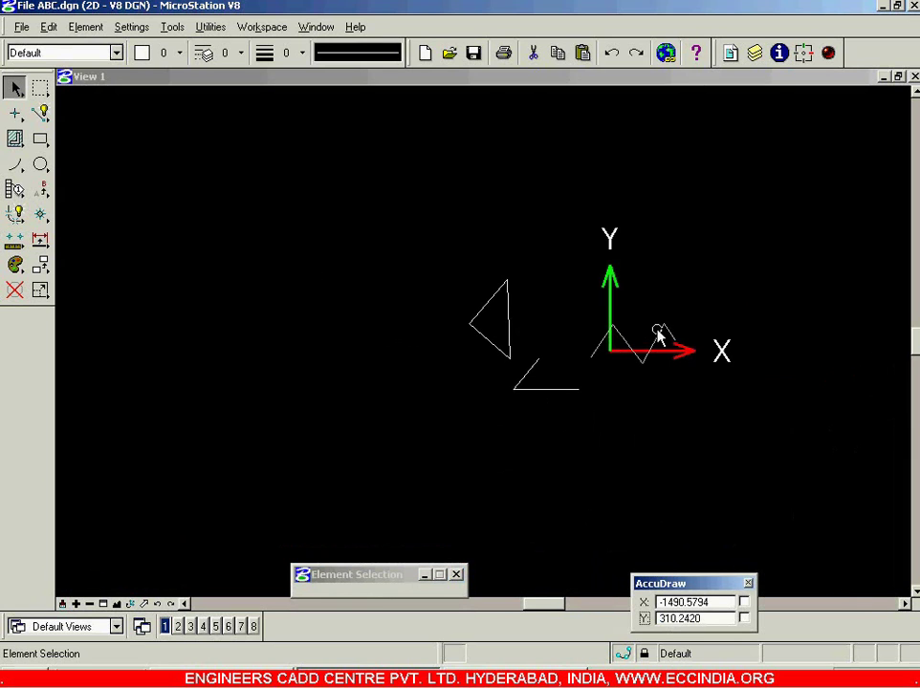
{"action": "scroll", "coordinate": [656, 331], "scroll_direction": "up", "scroll_amount": 3}
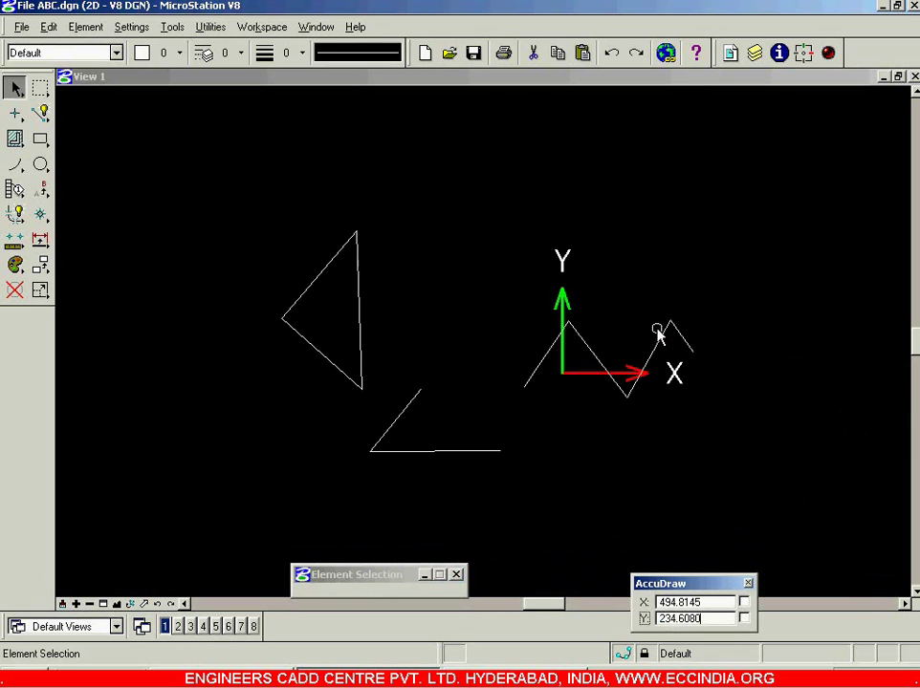
{"action": "left_click", "coordinate": [76, 604]}
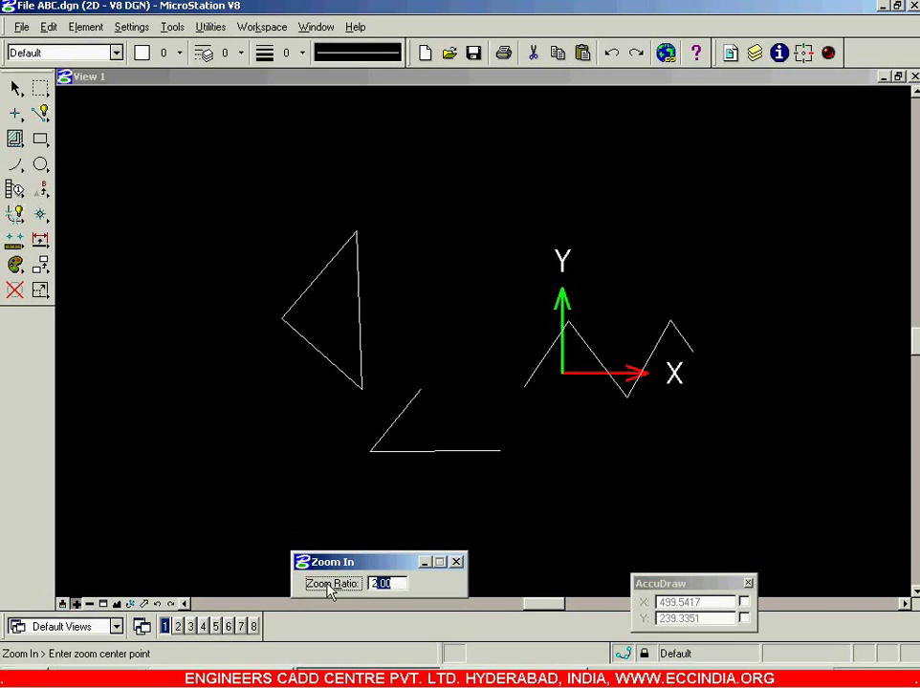
{"action": "type", "text": "5"}
{"action": "key", "text": "Return"}
{"action": "left_click", "coordinate": [632, 372]}
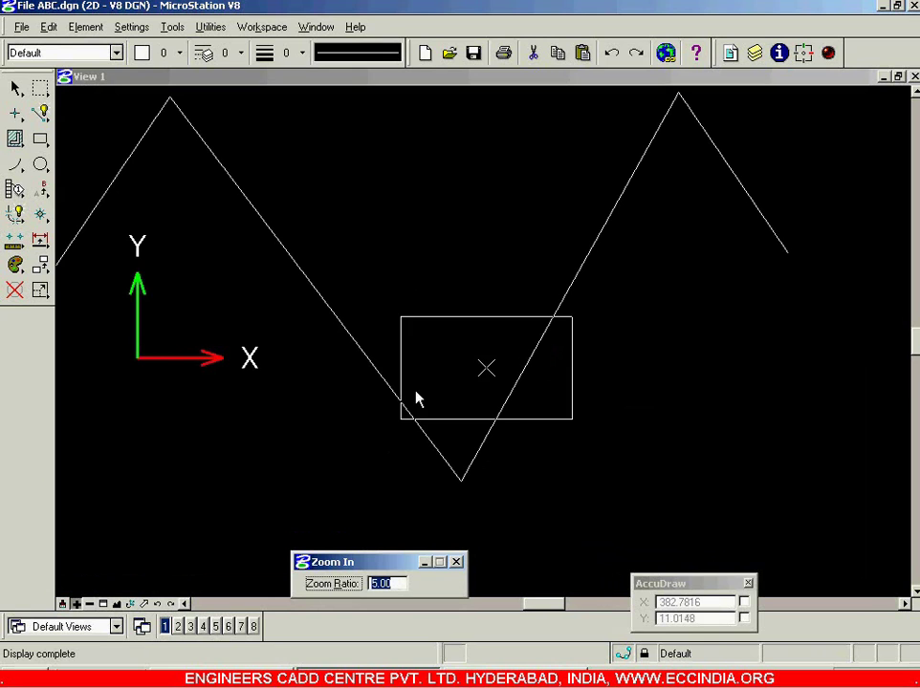
{"action": "right_click", "coordinate": [282, 421]}
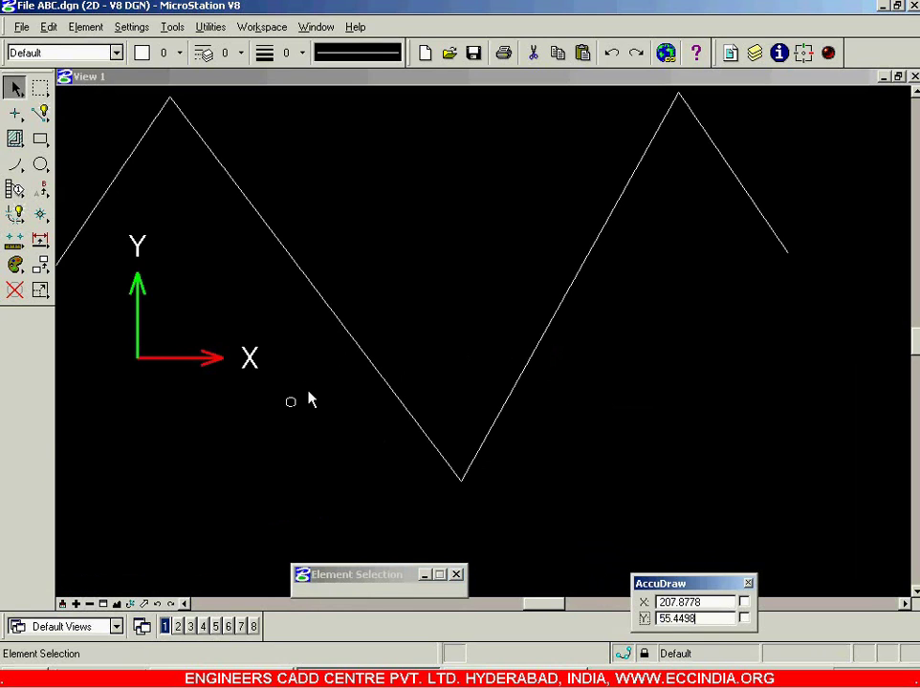
Zoom out until all the lines are in view, and set the zoom ratio to 2
{"action": "scroll", "coordinate": [307, 392], "scroll_direction": "down", "scroll_amount": 4}
{"action": "scroll", "coordinate": [239, 387], "scroll_direction": "down", "scroll_amount": 2}
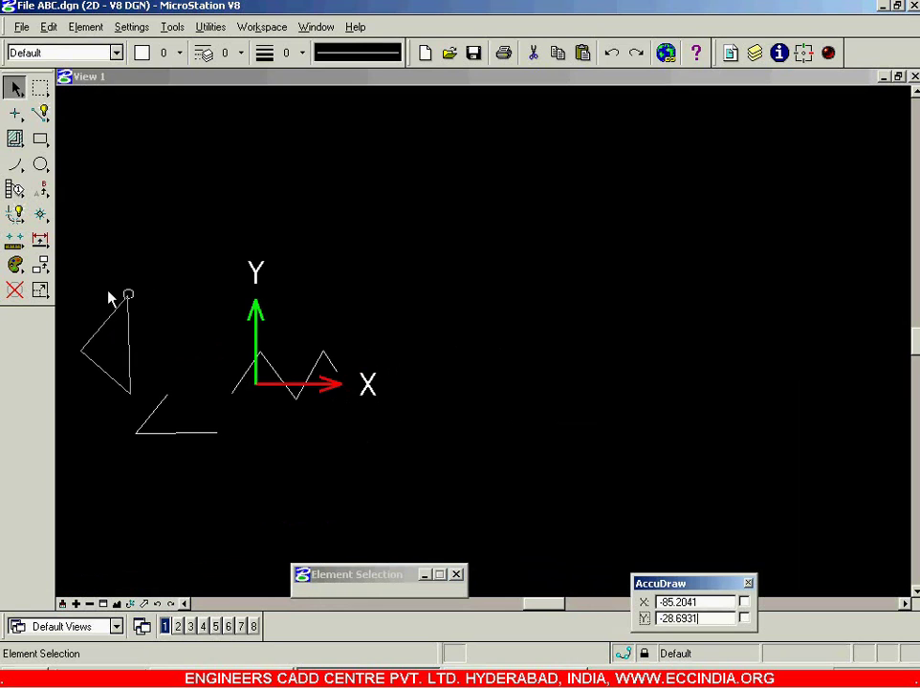
{"action": "scroll", "coordinate": [107, 296], "scroll_direction": "up", "scroll_amount": 3}
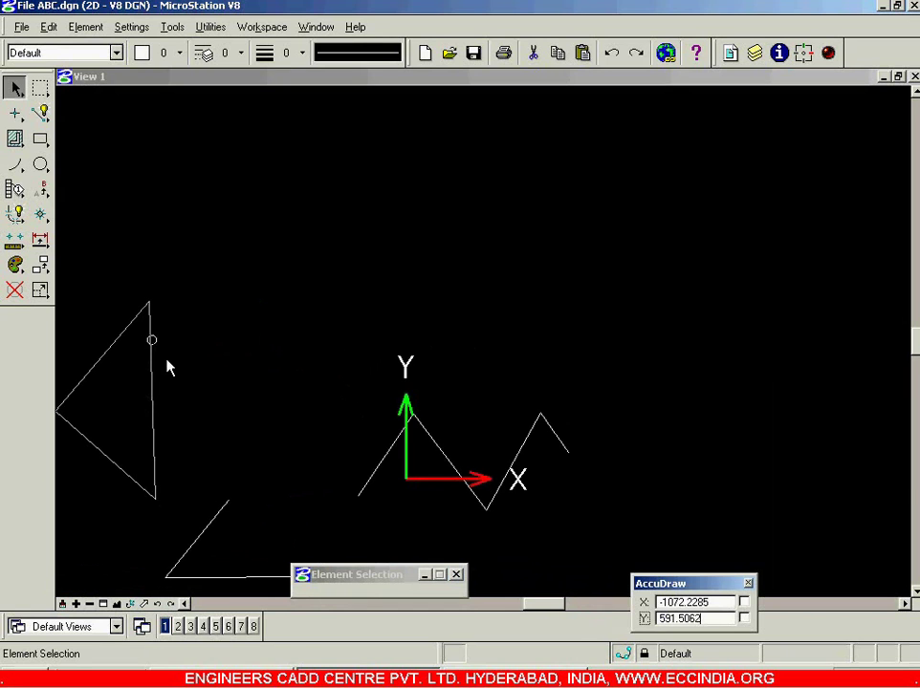
{"action": "scroll", "coordinate": [169, 366], "scroll_direction": "up", "scroll_amount": 3}
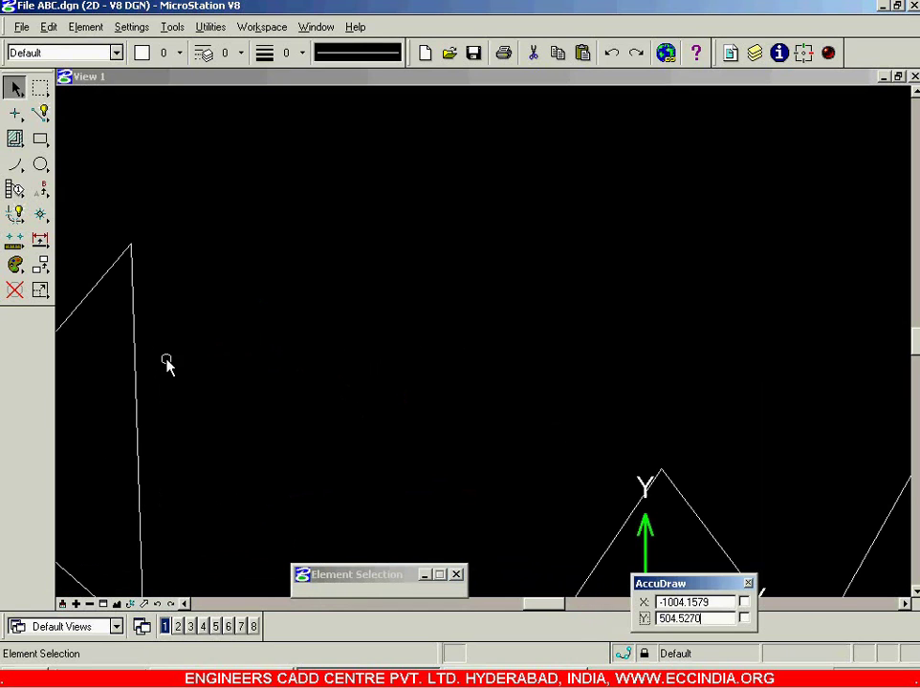
{"action": "left_click", "coordinate": [90, 604]}
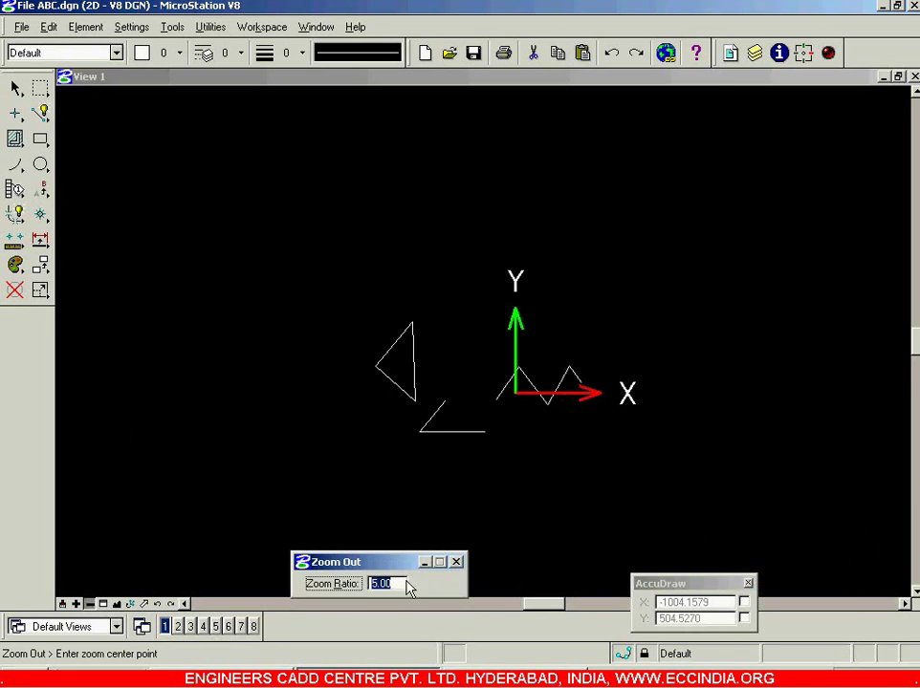
{"action": "type", "text": "2"}
{"action": "key", "text": "Return"}
Zoom in repeatedly at ratio 2.00 on the zigzag's second peak, and leave the command
{"action": "left_click", "coordinate": [76, 604]}
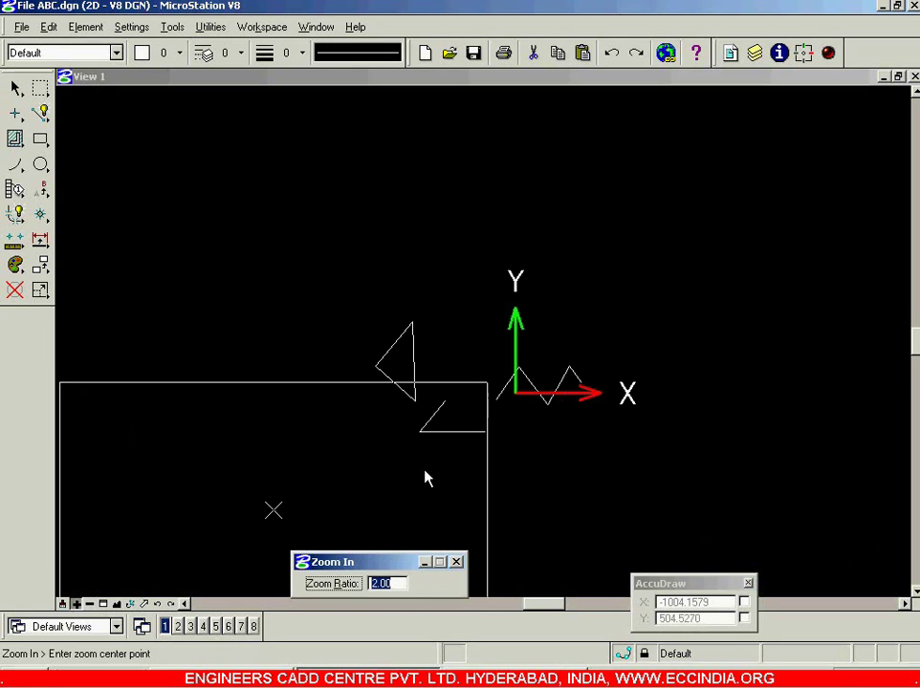
{"action": "left_click", "coordinate": [492, 395]}
{"action": "left_click", "coordinate": [548, 324]}
{"action": "left_click", "coordinate": [590, 288]}
{"action": "left_click", "coordinate": [622, 292]}
{"action": "right_click", "coordinate": [518, 287]}
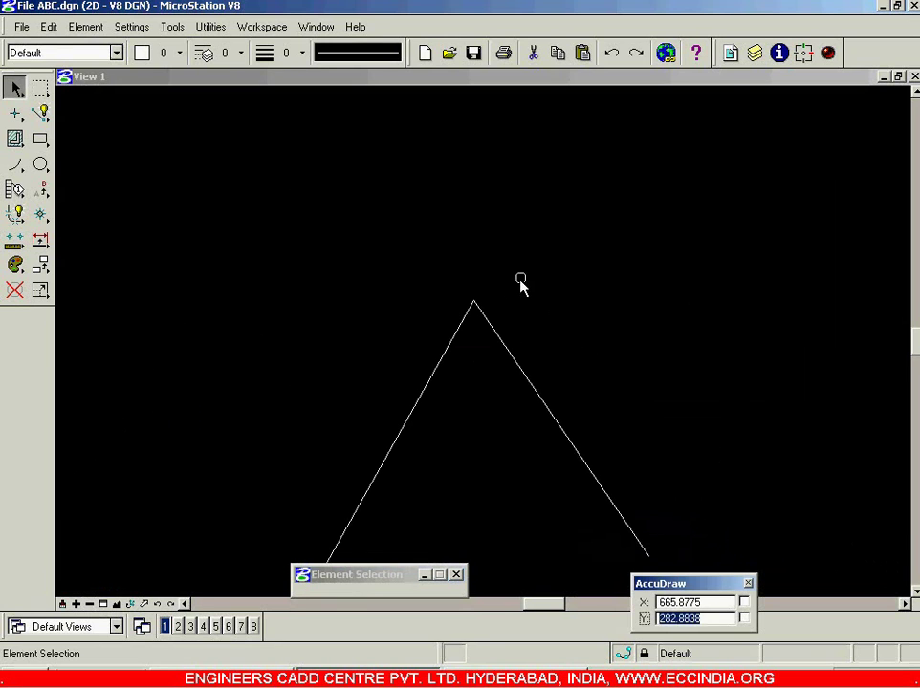
Zoom out repeatedly at ratio 2.00 until the drawing shrinks to a tiny cluster at the axes' origin
{"action": "left_click", "coordinate": [88, 603]}
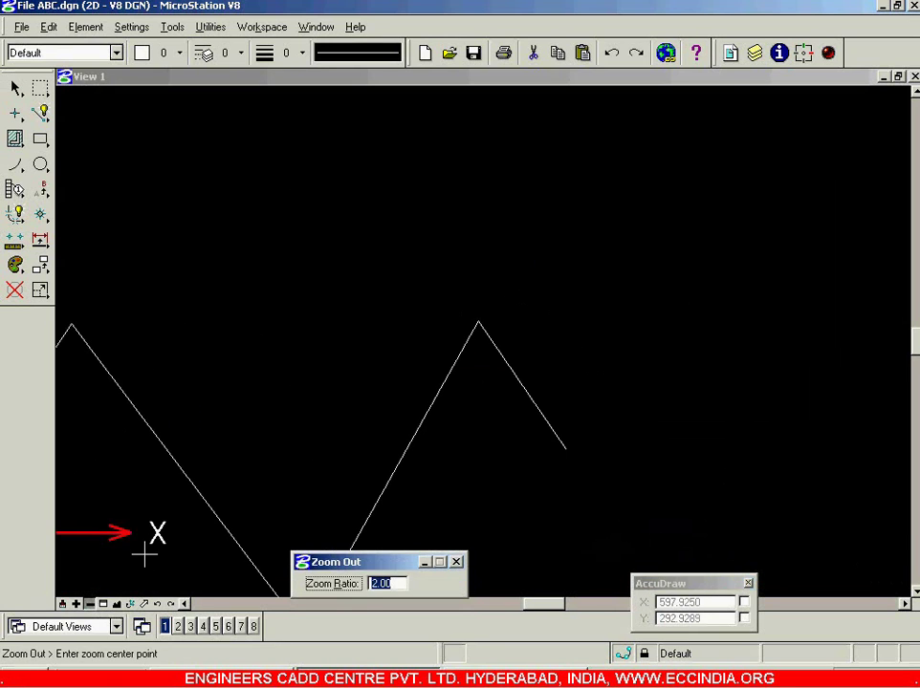
{"action": "left_click", "coordinate": [352, 315]}
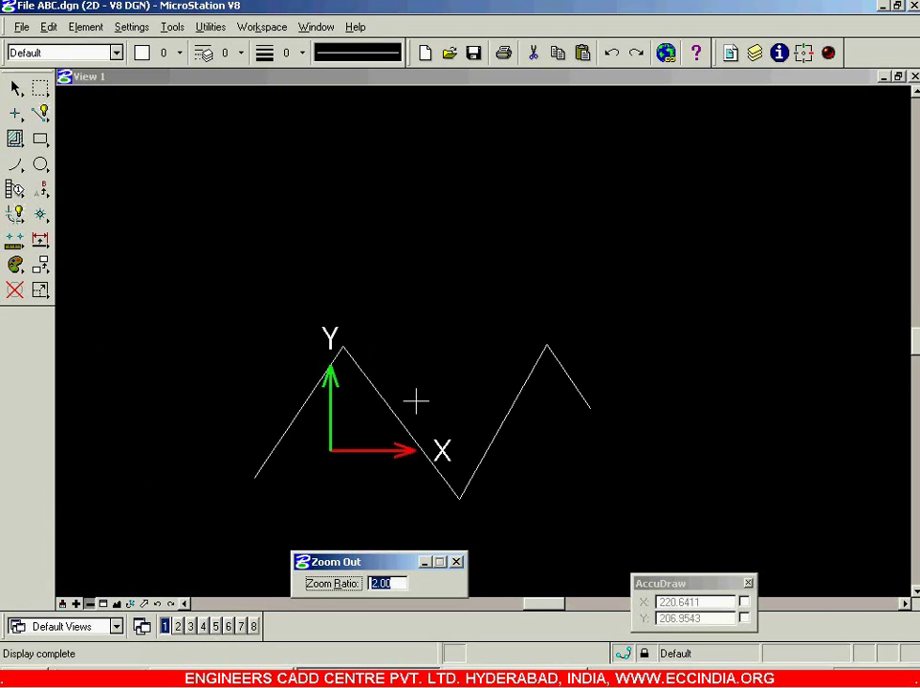
{"action": "left_click", "coordinate": [427, 387]}
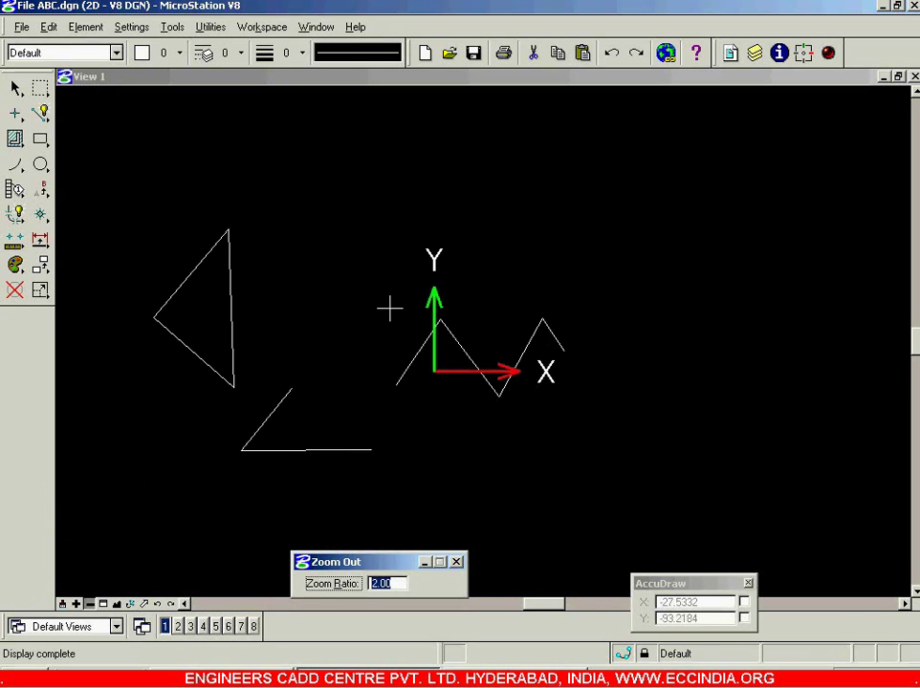
{"action": "left_click", "coordinate": [348, 315]}
{"action": "left_click", "coordinate": [445, 358]}
{"action": "left_click", "coordinate": [390, 376]}
{"action": "left_click", "coordinate": [544, 354]}
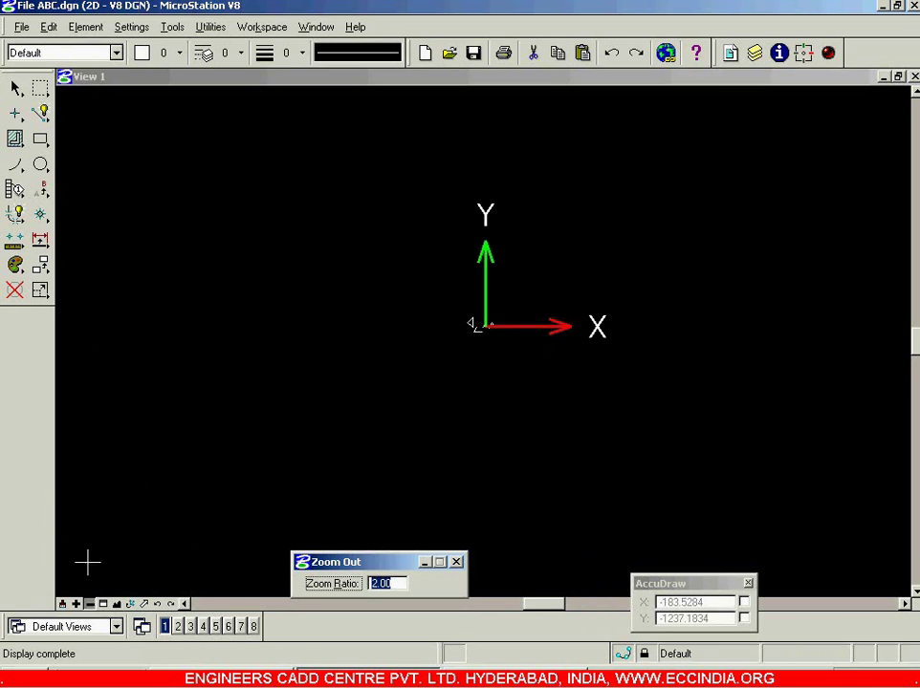
{"action": "left_click", "coordinate": [76, 604]}
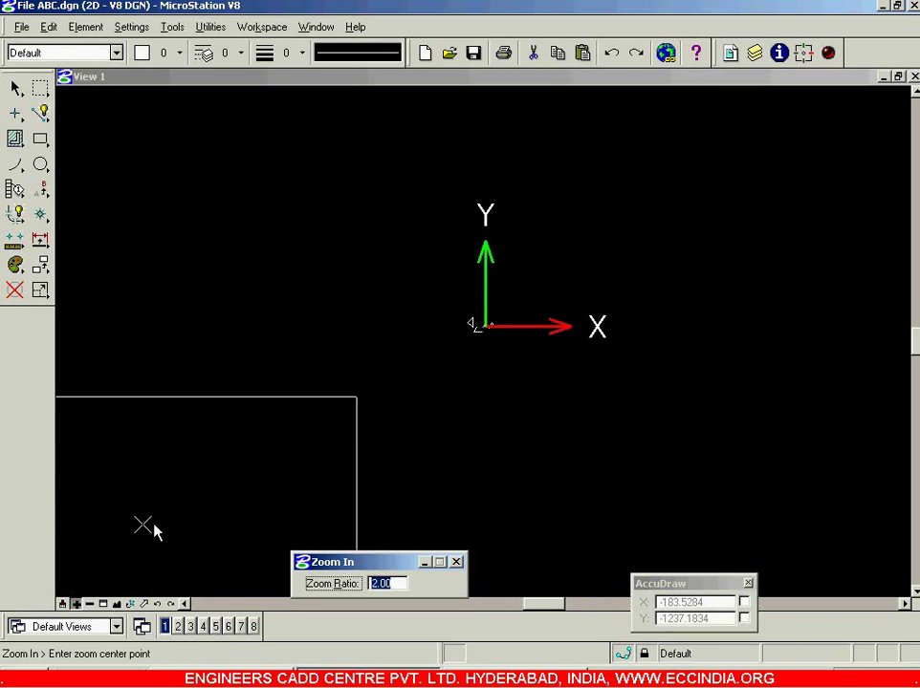
{"action": "left_click", "coordinate": [90, 604]}
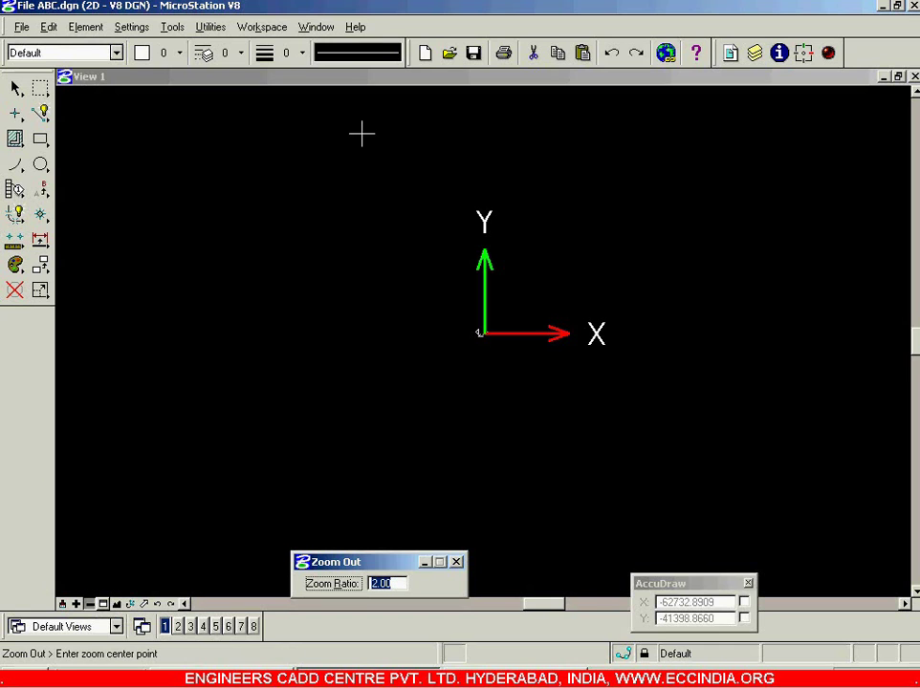
Magnify the tiny cluster of lines at the axes' origin with a Window Area drawn around it
{"action": "left_click", "coordinate": [103, 605]}
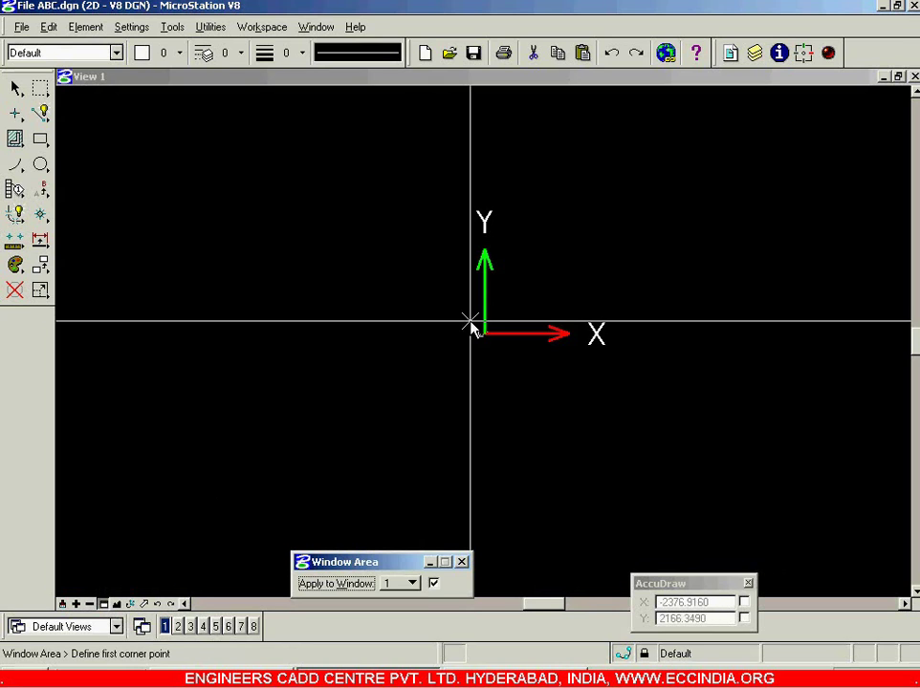
{"action": "left_click", "coordinate": [471, 325]}
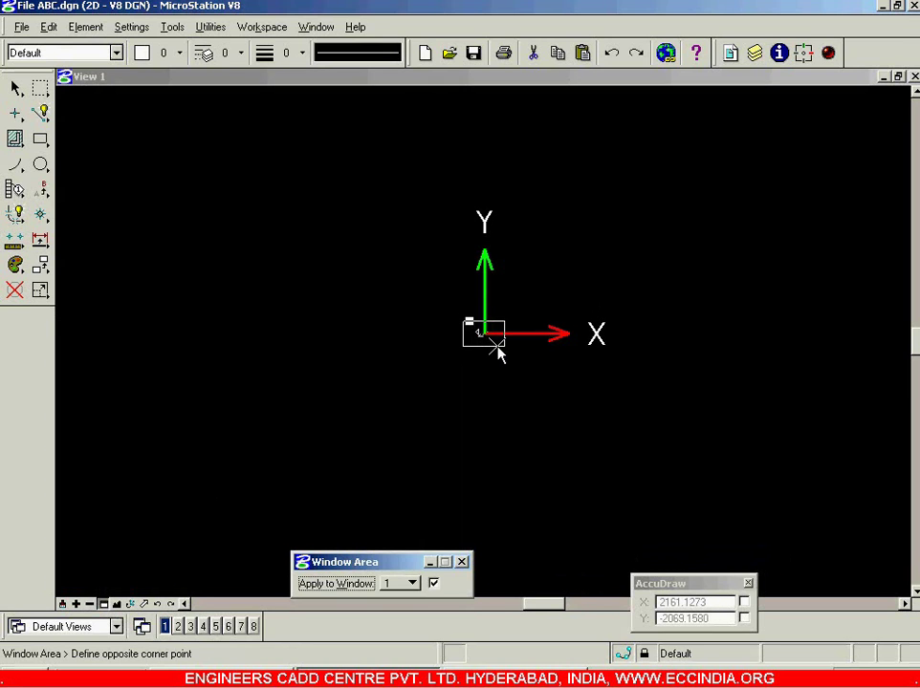
{"action": "left_click", "coordinate": [498, 355]}
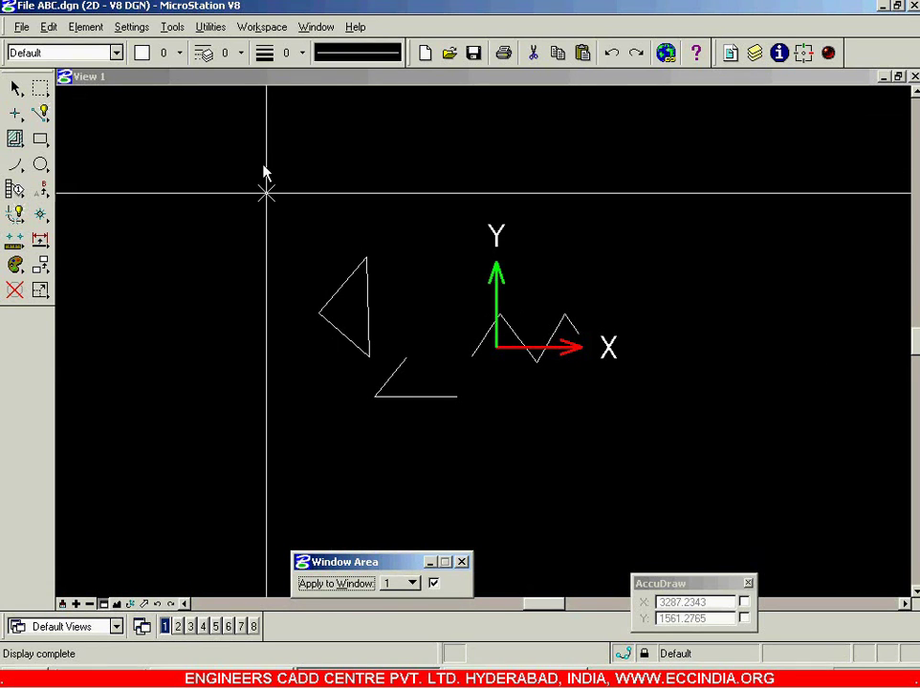
Magnify the triangle with Window Area, and fit the elements of all files back into the view with Fit View
{"action": "left_click", "coordinate": [377, 248]}
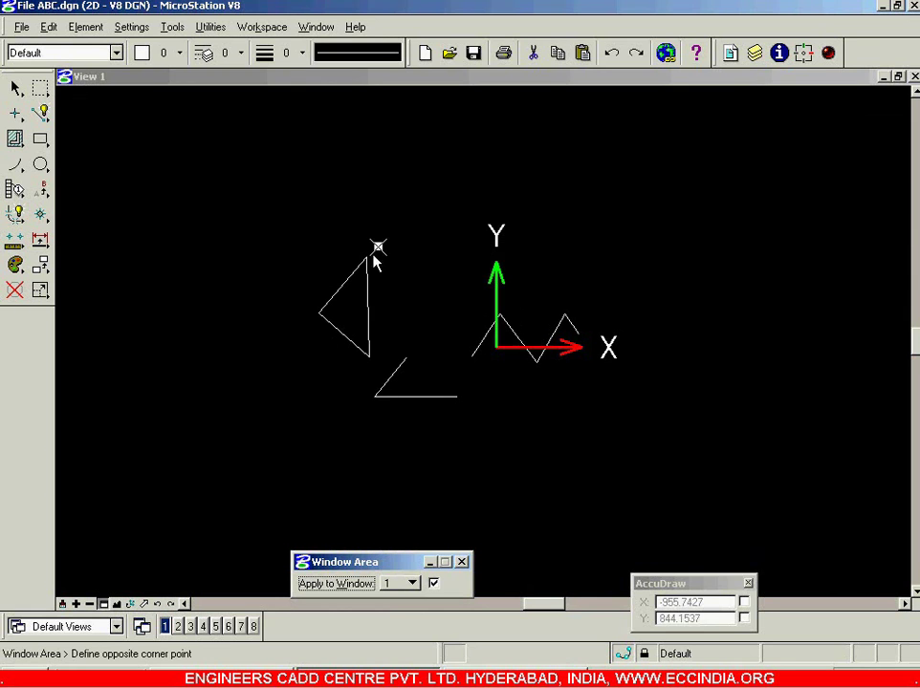
{"action": "left_click", "coordinate": [333, 364]}
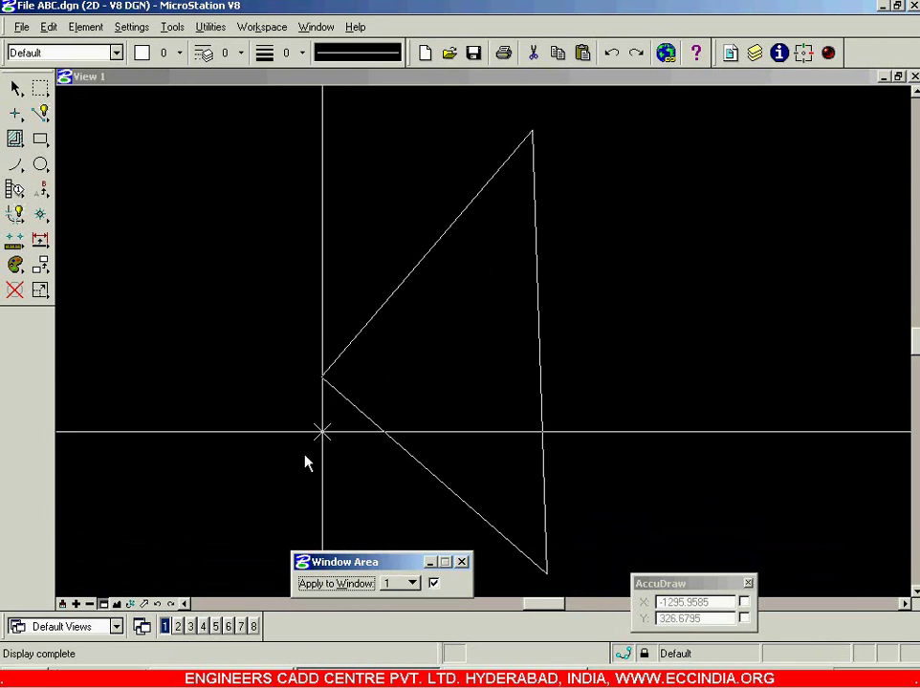
{"action": "left_click", "coordinate": [118, 605]}
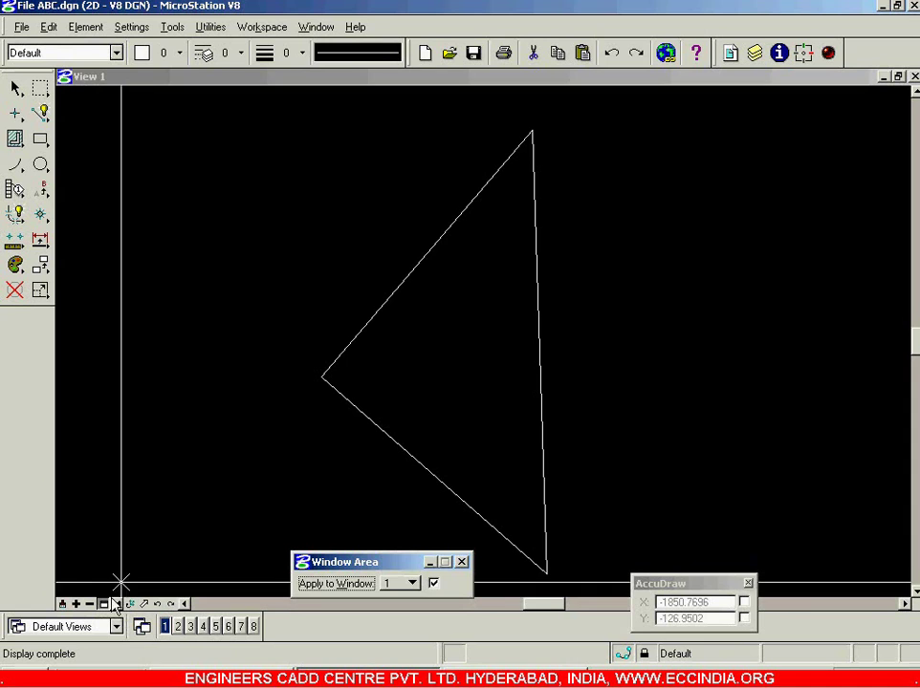
{"action": "left_click", "coordinate": [117, 605]}
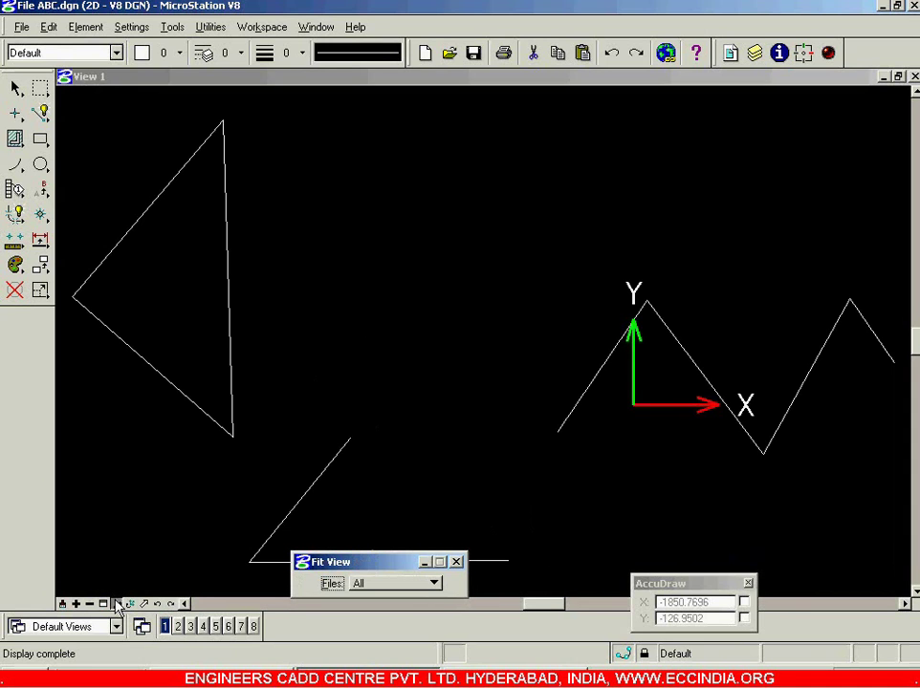
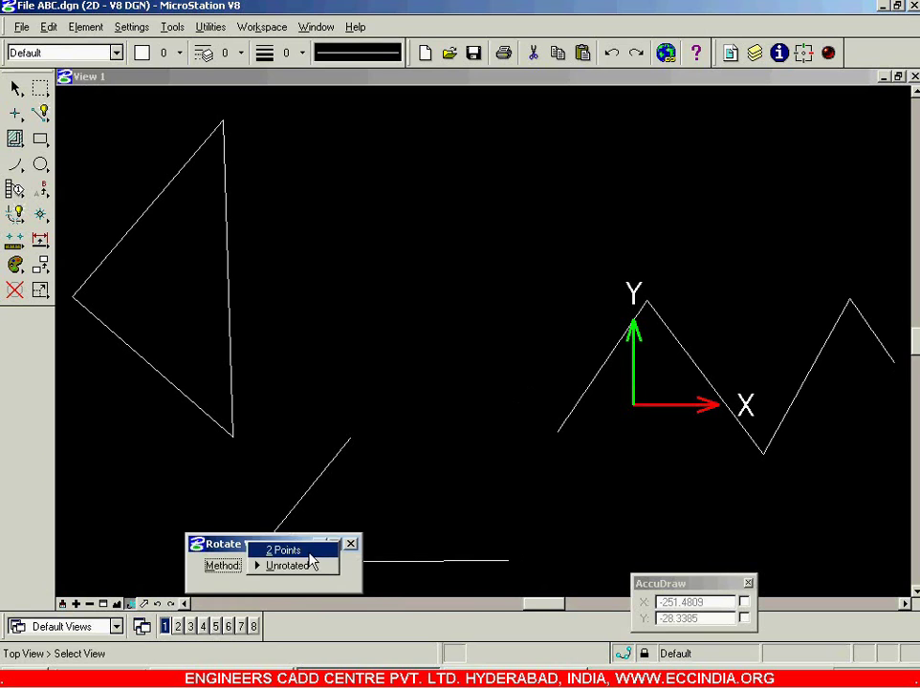
Rotate the view by the 2 Points method, using two points below the coordinate axes that rise to the right
{"action": "left_click", "coordinate": [310, 553]}
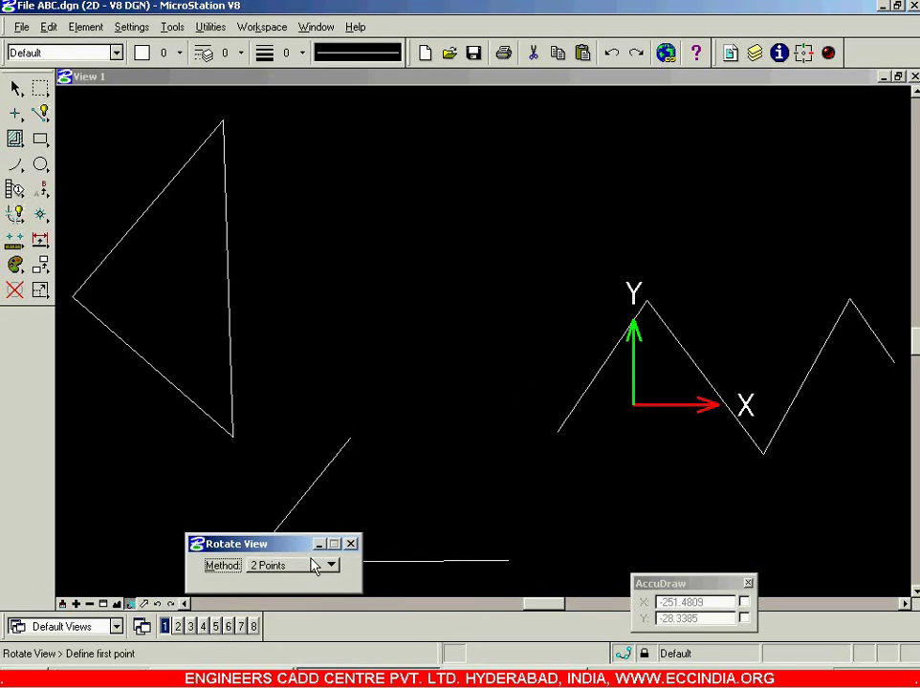
{"action": "left_click", "coordinate": [550, 495]}
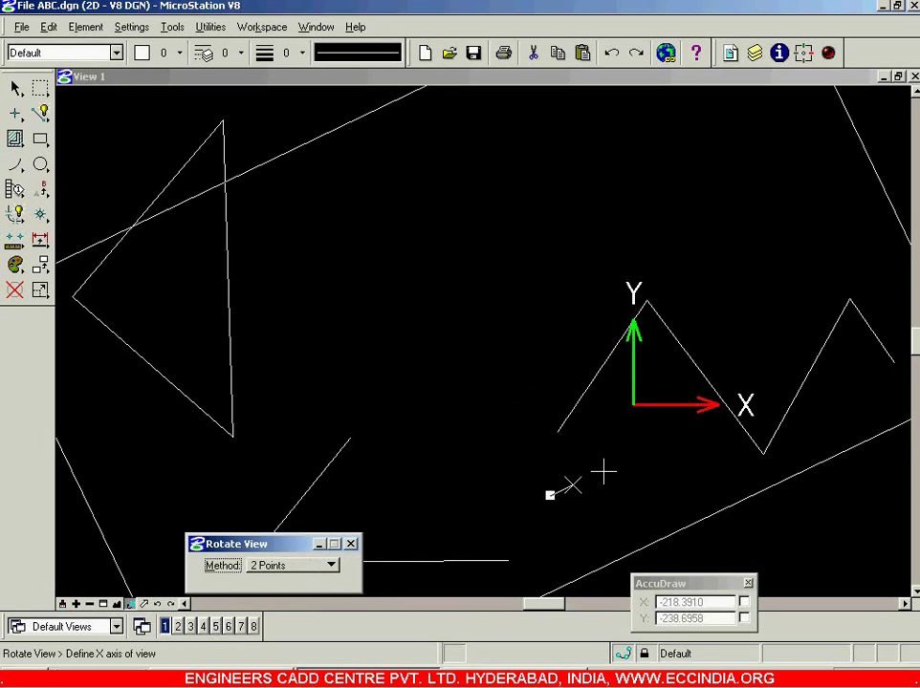
{"action": "left_click", "coordinate": [694, 451]}
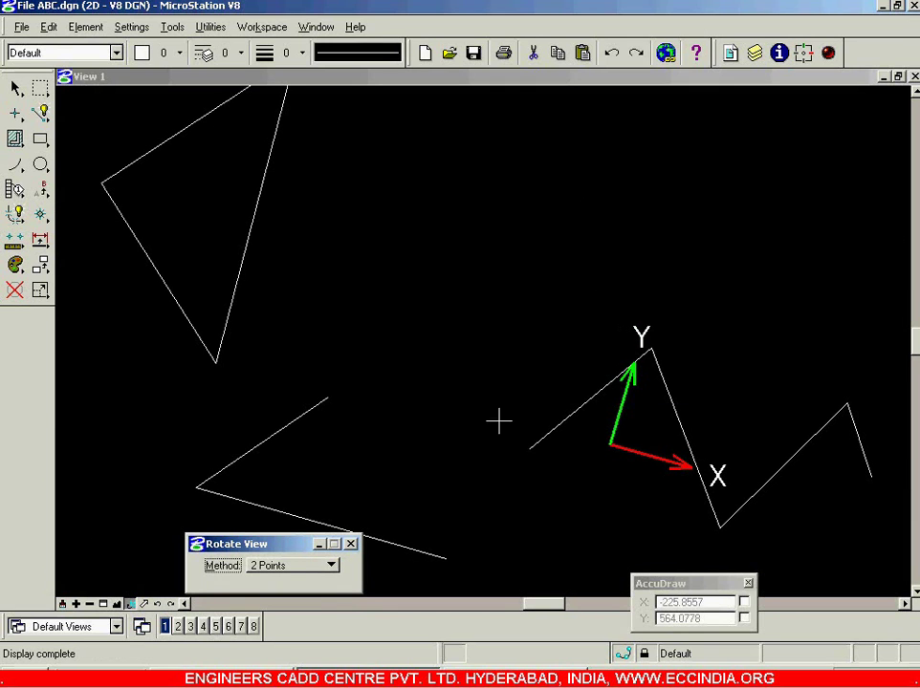
Rotate the view several more times by 2 Points, defining its X axis in a different direction each time
{"action": "left_click", "coordinate": [466, 446]}
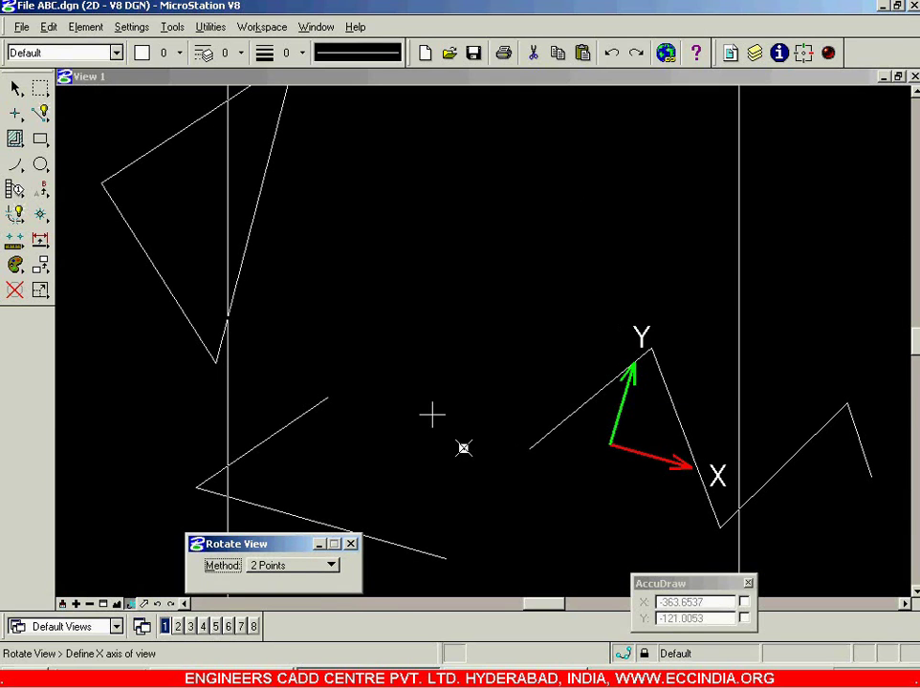
{"action": "left_click", "coordinate": [324, 335]}
{"action": "left_click", "coordinate": [305, 305]}
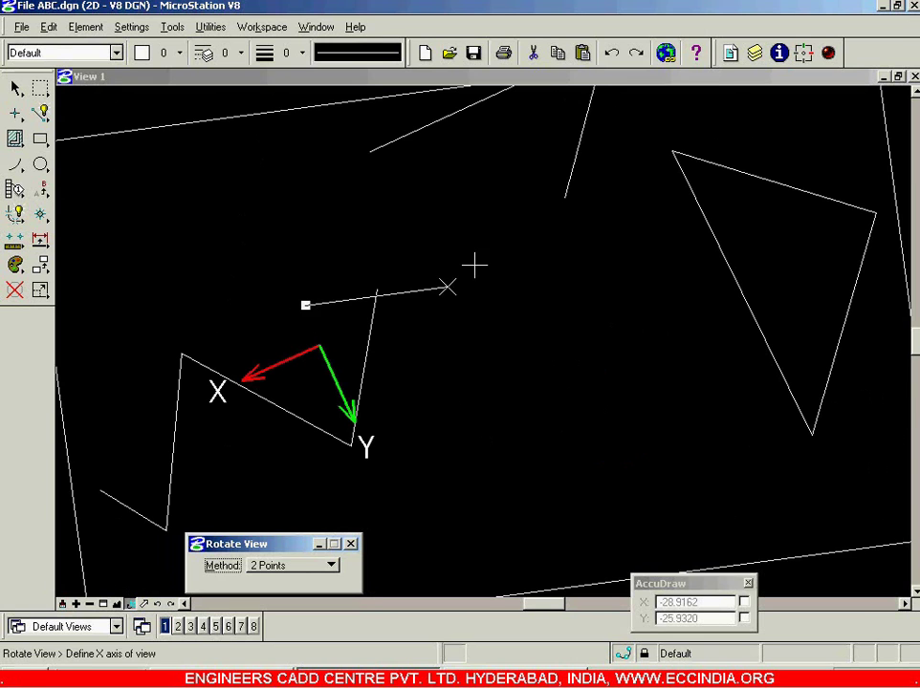
{"action": "left_click", "coordinate": [480, 258]}
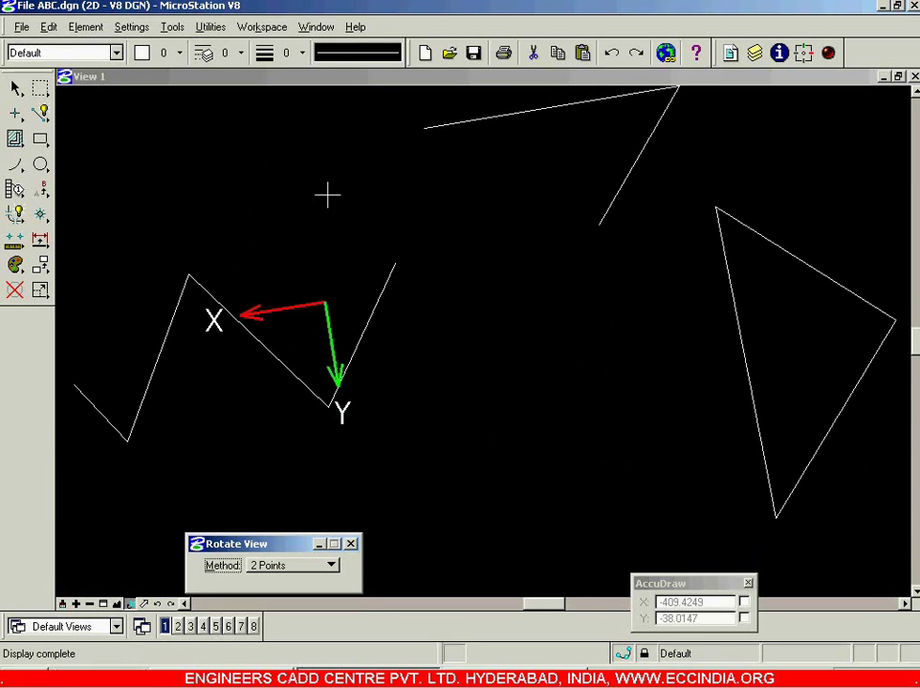
{"action": "left_click", "coordinate": [365, 245]}
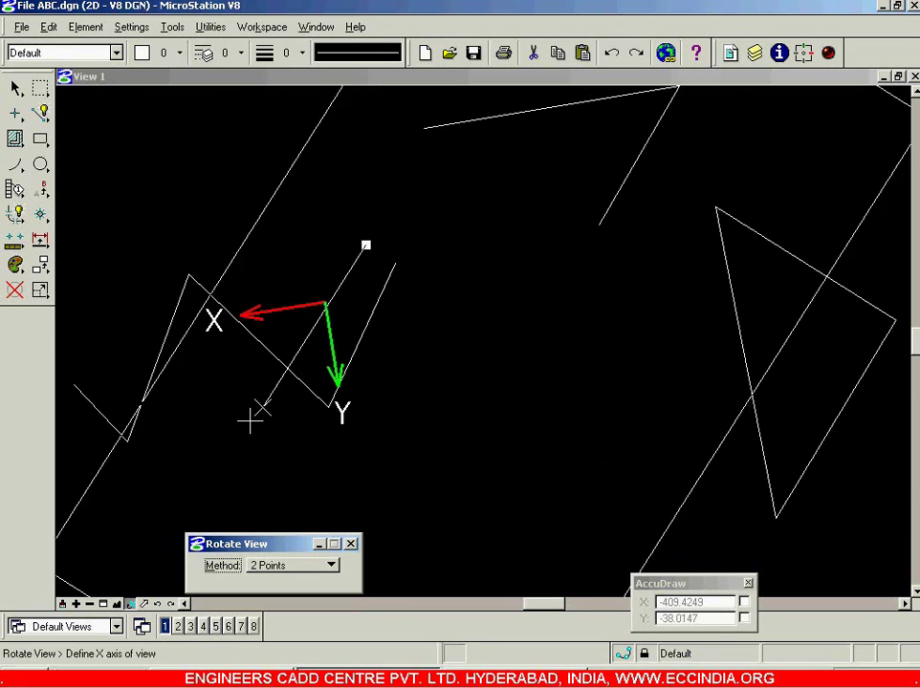
{"action": "left_click", "coordinate": [252, 419]}
{"action": "left_click", "coordinate": [536, 406]}
{"action": "left_click", "coordinate": [482, 266]}
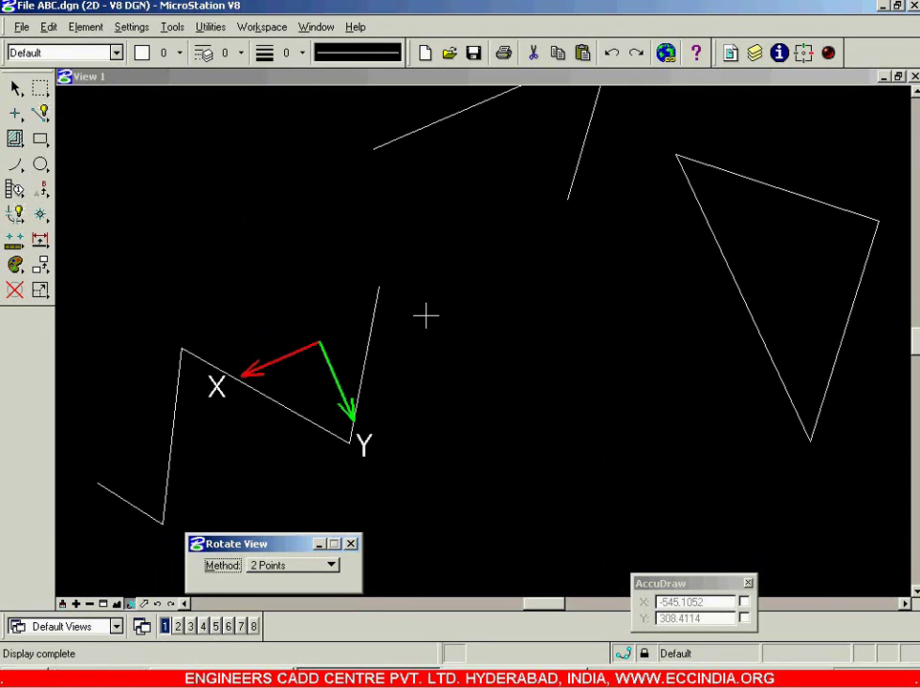
{"action": "left_click", "coordinate": [470, 429]}
{"action": "left_click", "coordinate": [564, 302]}
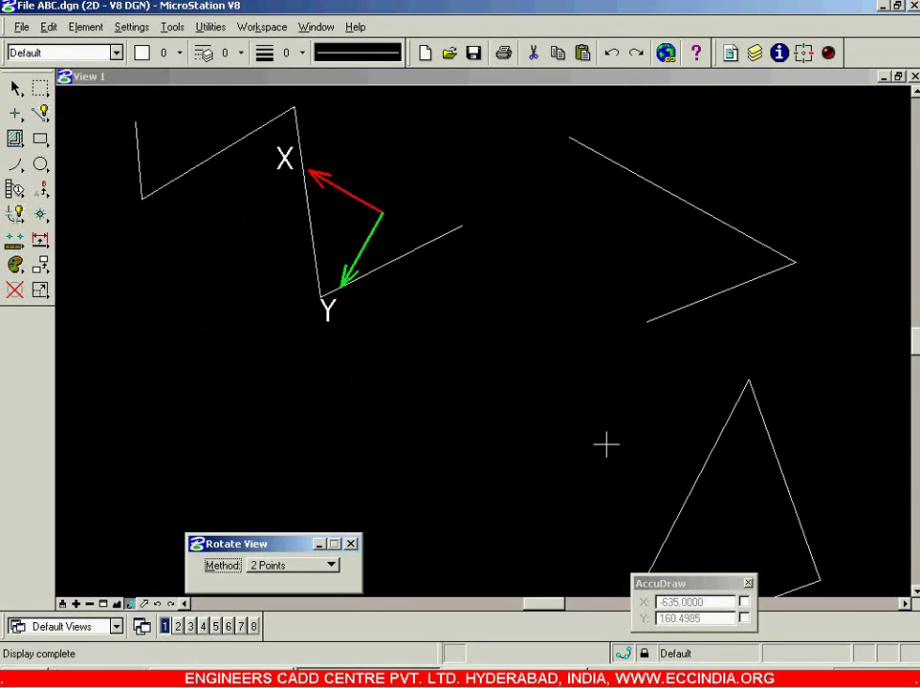
Rotate the view three more times by 2 Points, along a nearly horizontal, a leftward and a rising rightward direction
{"action": "left_click", "coordinate": [533, 441]}
{"action": "left_click", "coordinate": [692, 428]}
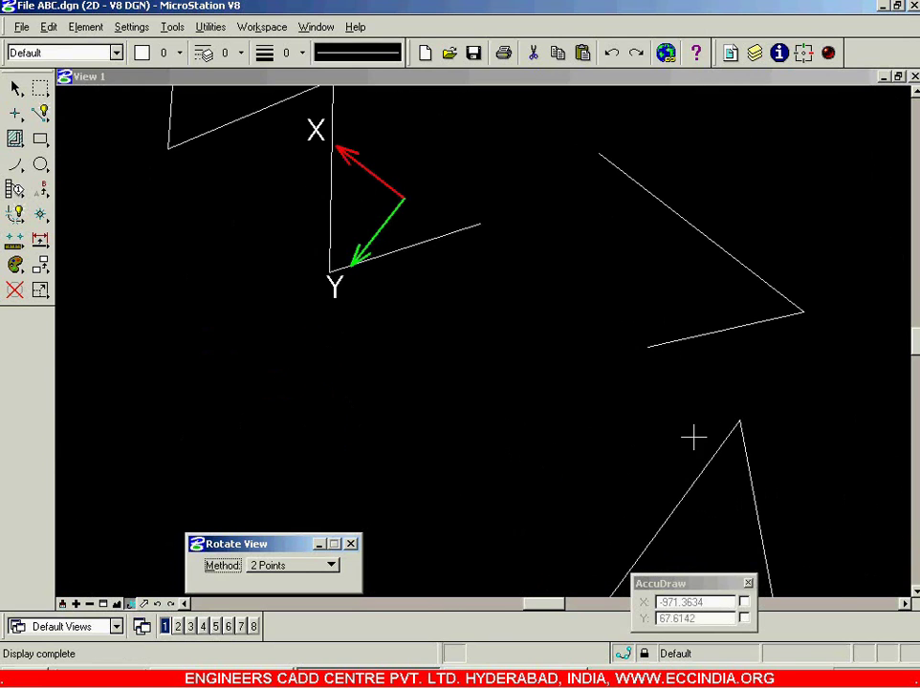
{"action": "left_click", "coordinate": [416, 442]}
{"action": "left_click", "coordinate": [284, 376]}
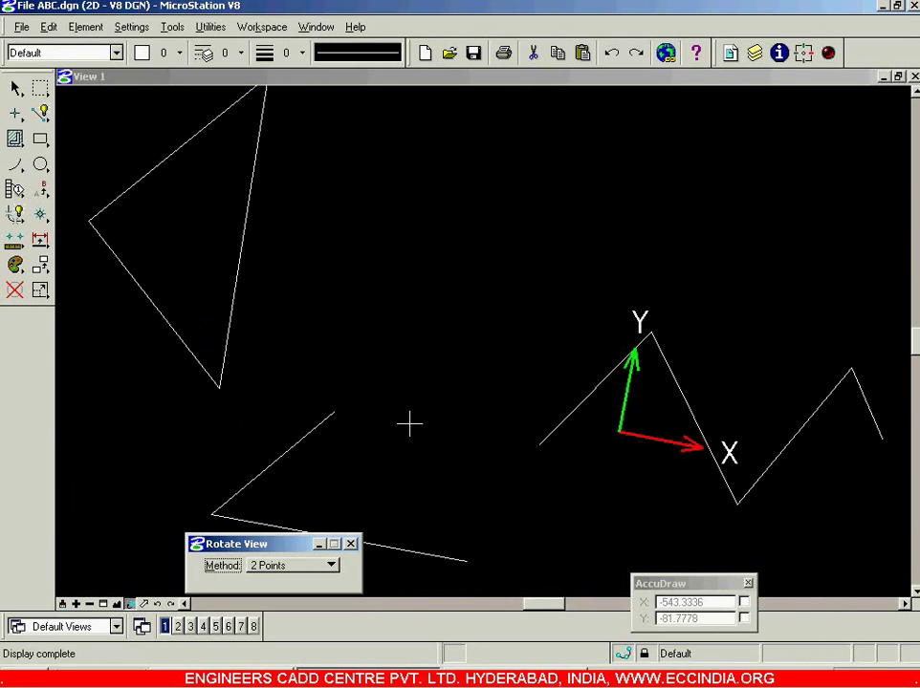
{"action": "left_click", "coordinate": [423, 372]}
{"action": "left_click", "coordinate": [524, 326]}
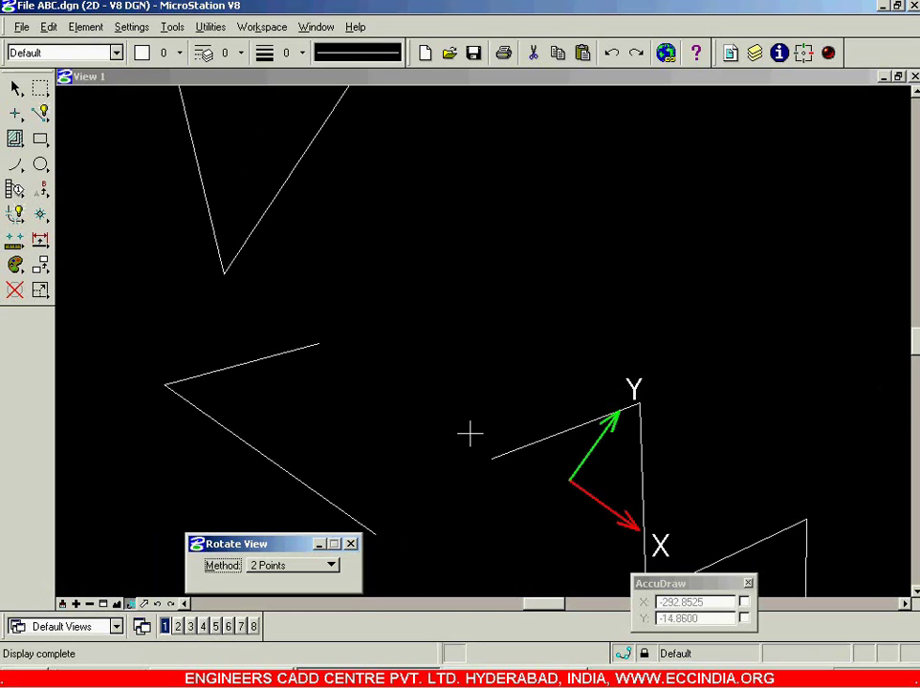
Reset the view rotation with the Unrotated method, return to Element Selection and move its settings window clear of the lines
{"action": "left_click", "coordinate": [334, 566]}
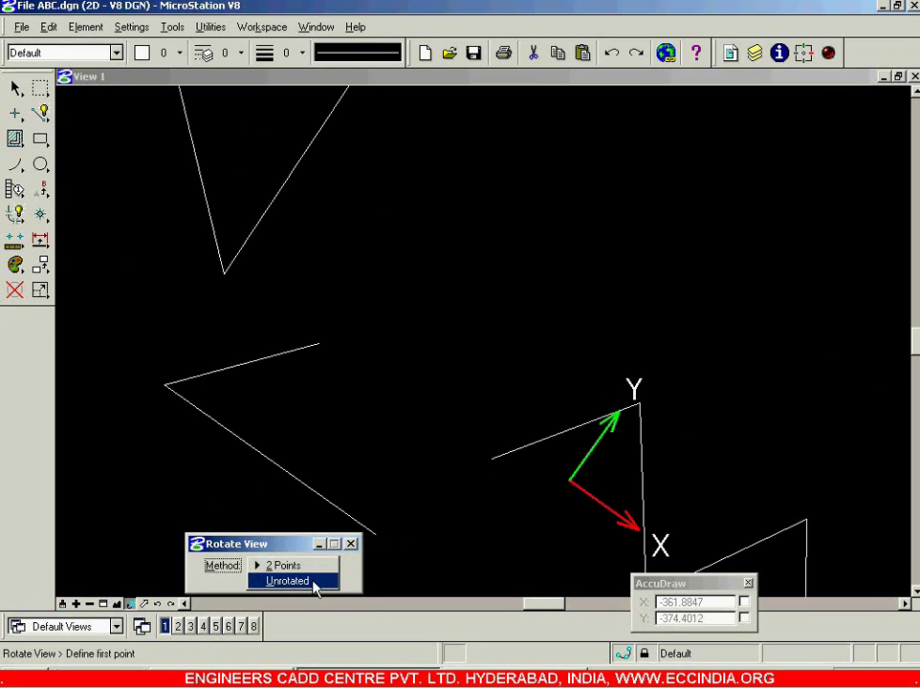
{"action": "left_click", "coordinate": [286, 581]}
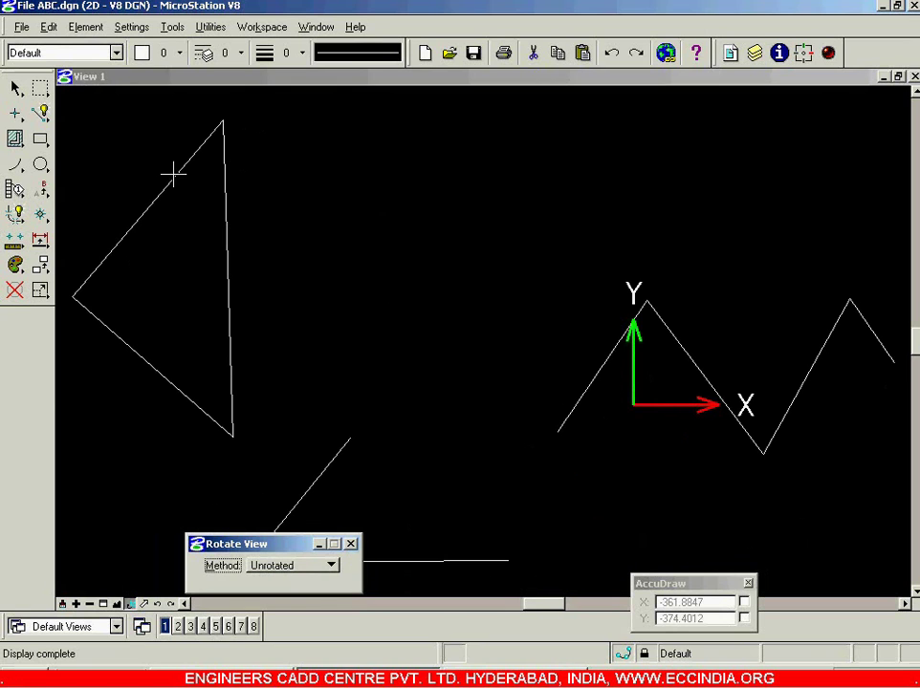
{"action": "left_click", "coordinate": [16, 88]}
{"action": "left_click", "coordinate": [378, 302]}
{"action": "left_click_drag", "start_coordinate": [296, 576], "coordinate": [405, 614]}
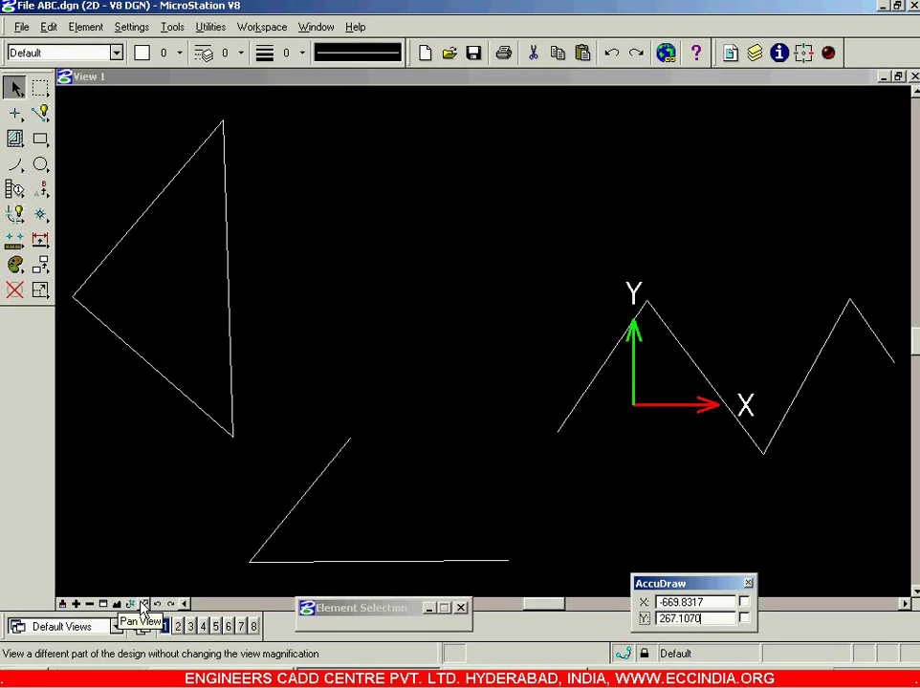
Pan the view three times without Dynamic Display: the zigzag lines leftward, back rightward, and the triangle's lower corner down and right
{"action": "left_click", "coordinate": [142, 606]}
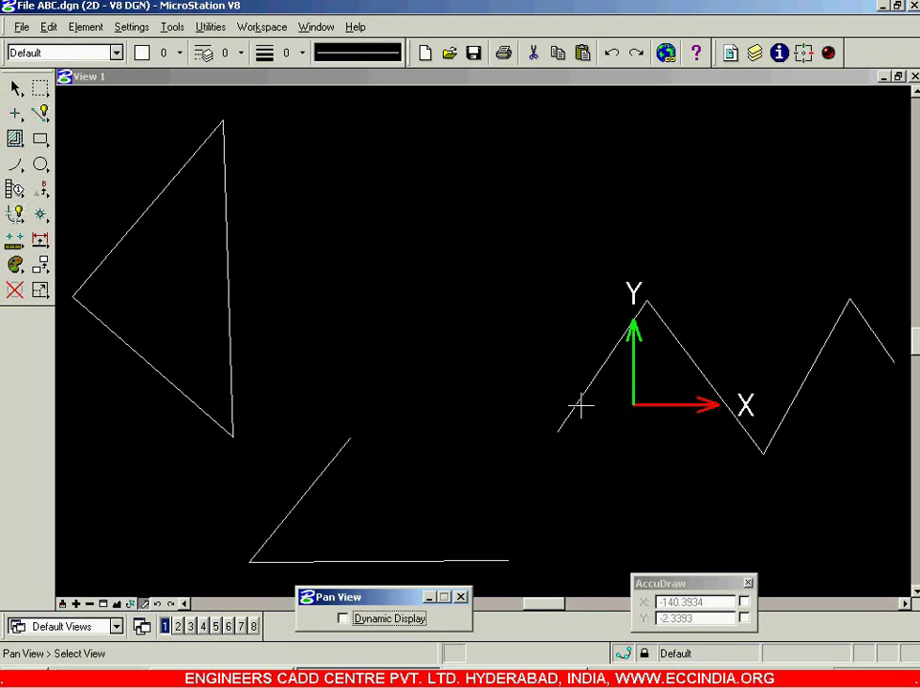
{"action": "left_click", "coordinate": [775, 493]}
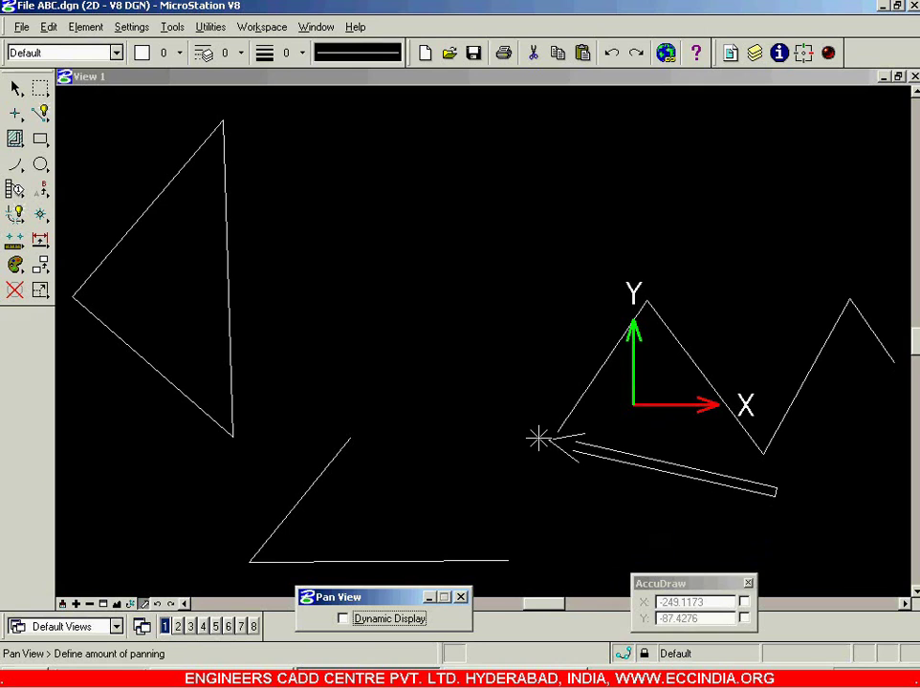
{"action": "left_click", "coordinate": [515, 447]}
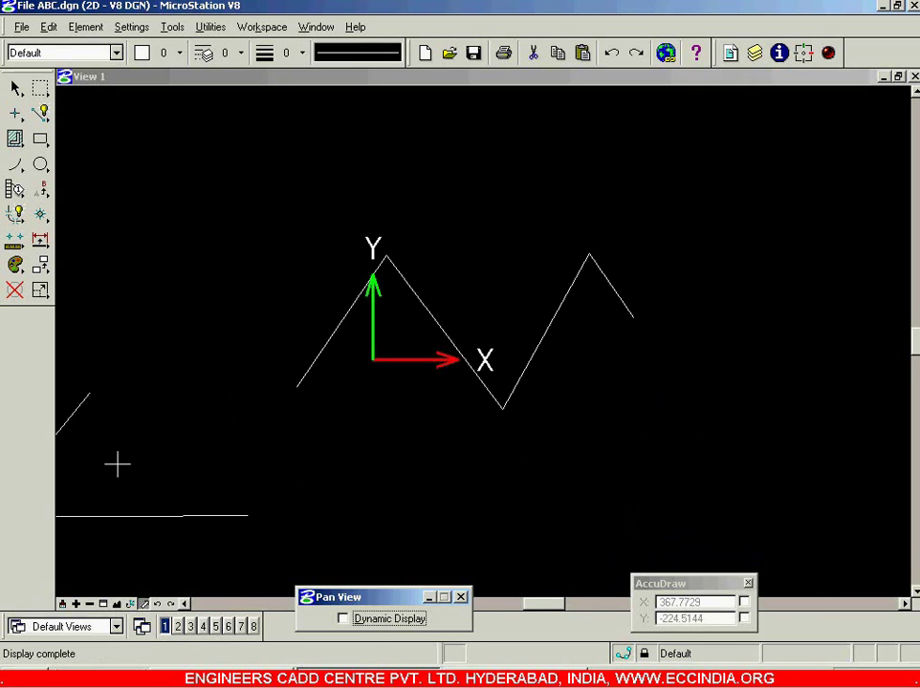
{"action": "left_click", "coordinate": [133, 390]}
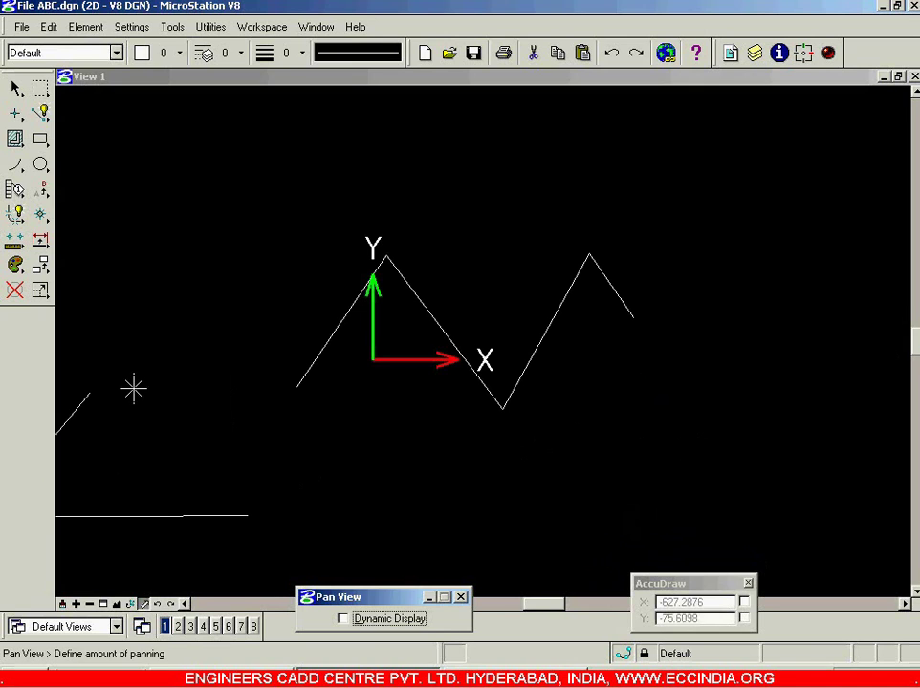
{"action": "left_click", "coordinate": [287, 386]}
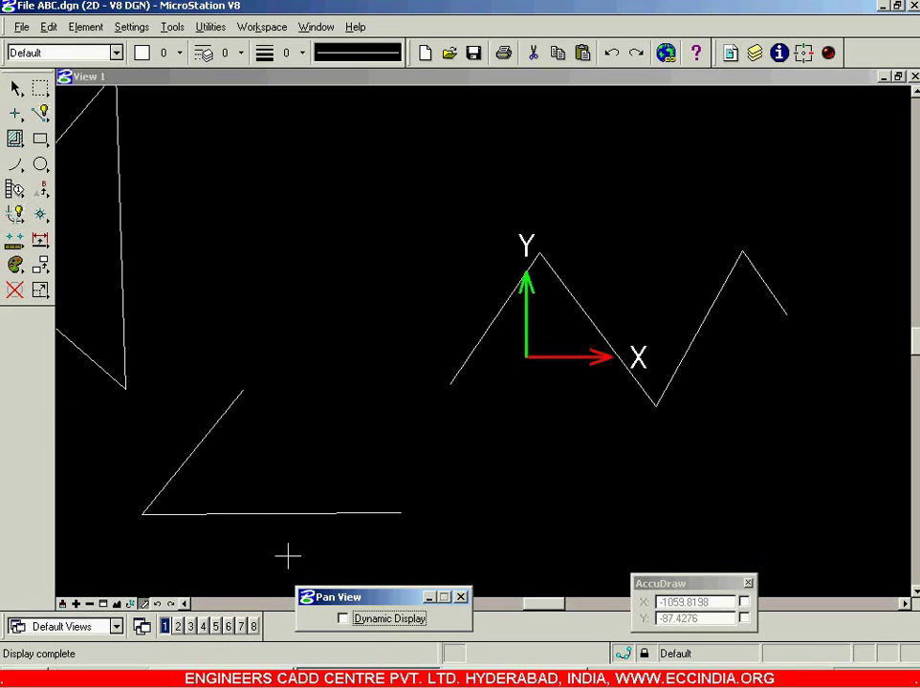
{"action": "left_click", "coordinate": [124, 389]}
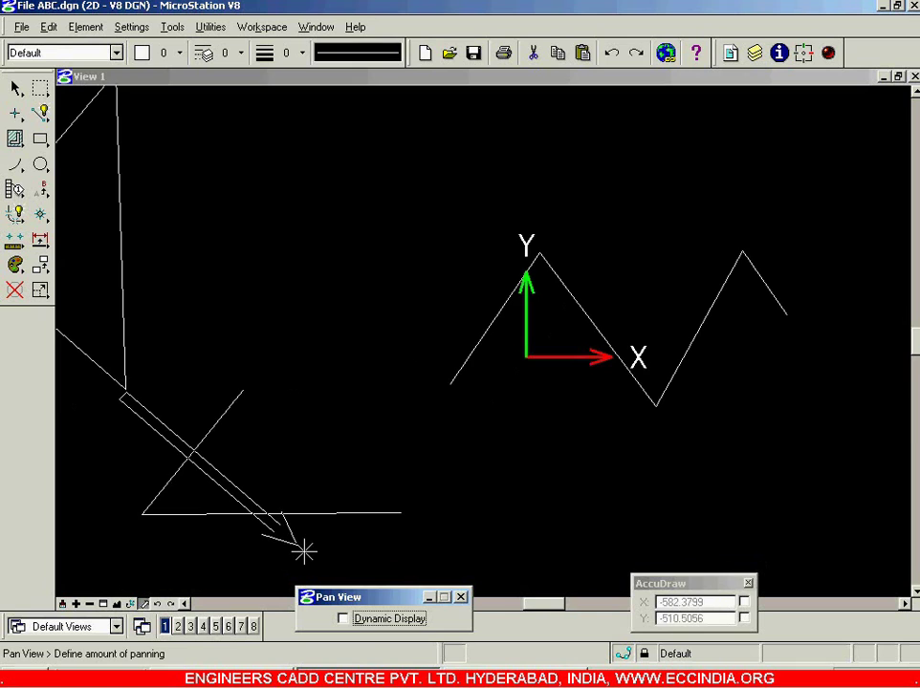
{"action": "left_click", "coordinate": [304, 550]}
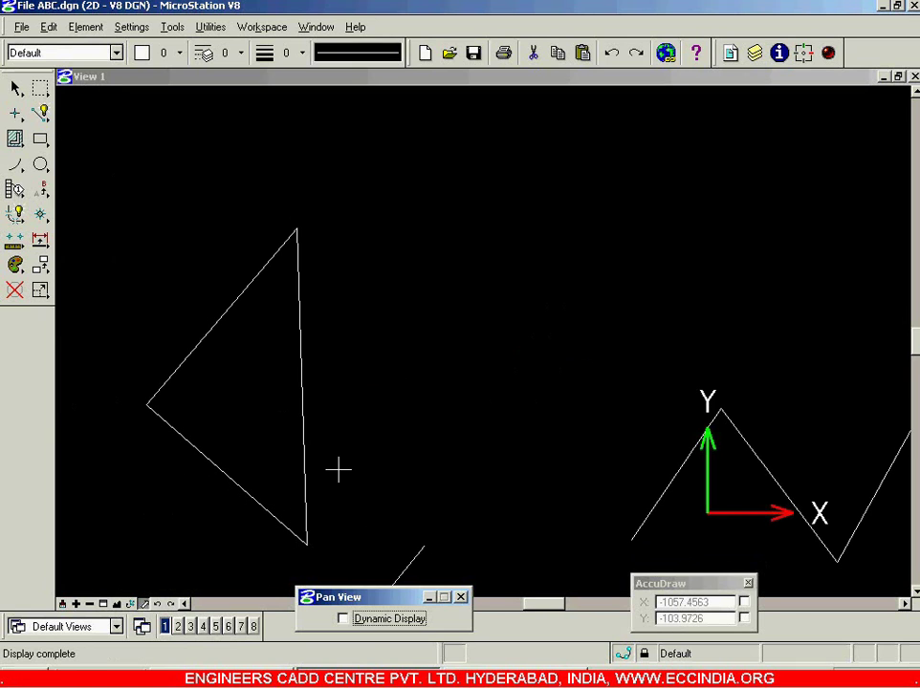
Move the AccuDraw window up near the coordinate axes, and pan the triangle's lower corner up and right to just above that window
{"action": "left_click_drag", "start_coordinate": [720, 585], "coordinate": [725, 386]}
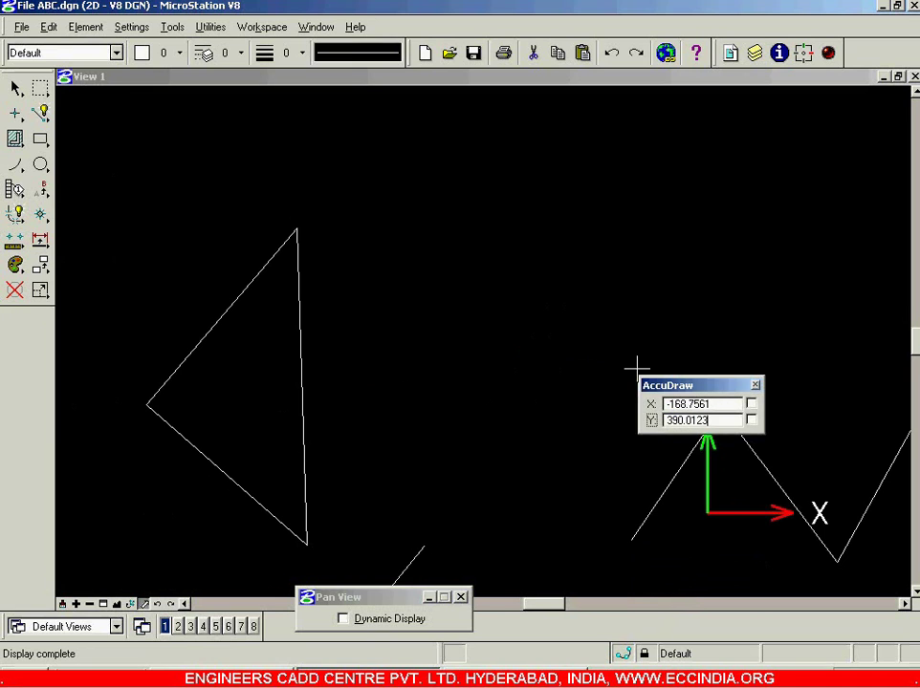
{"action": "left_click", "coordinate": [319, 544]}
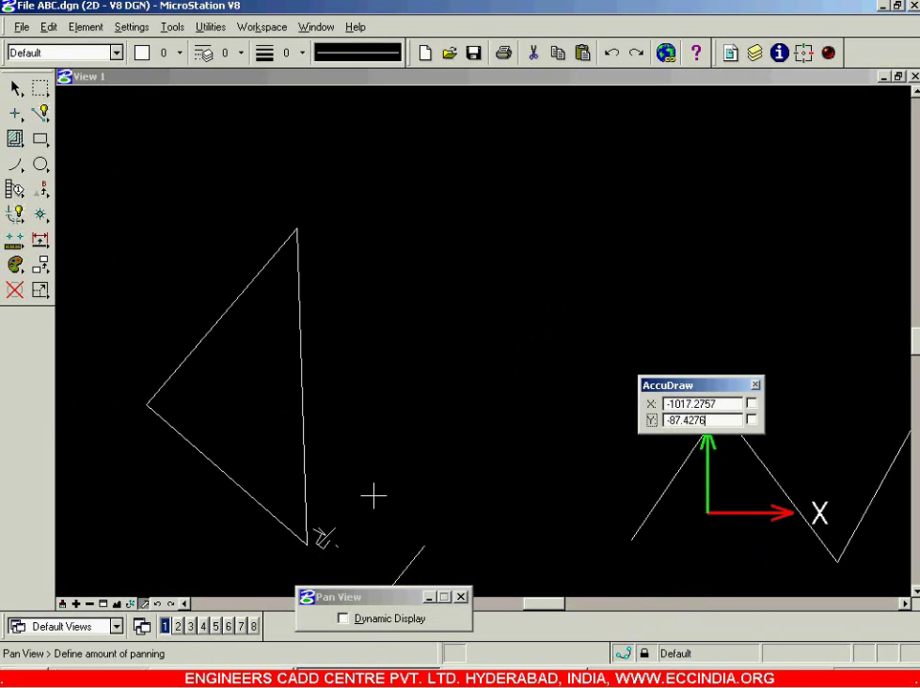
{"action": "left_click", "coordinate": [650, 357]}
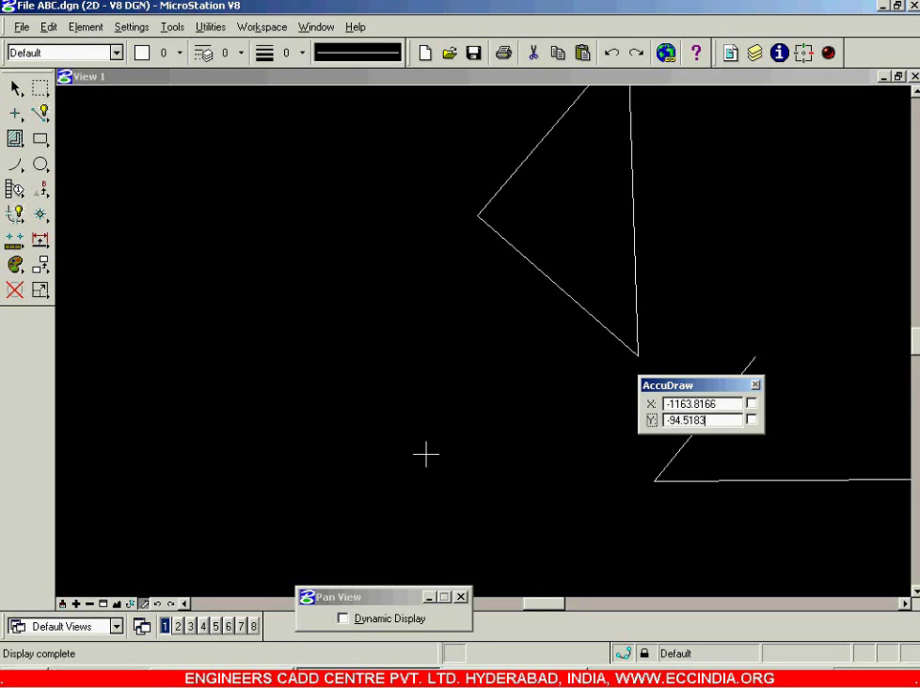
Reposition the Pan View settings window, and fit the elements of all files into the view with Fit View
{"action": "left_click_drag", "start_coordinate": [353, 597], "coordinate": [254, 504]}
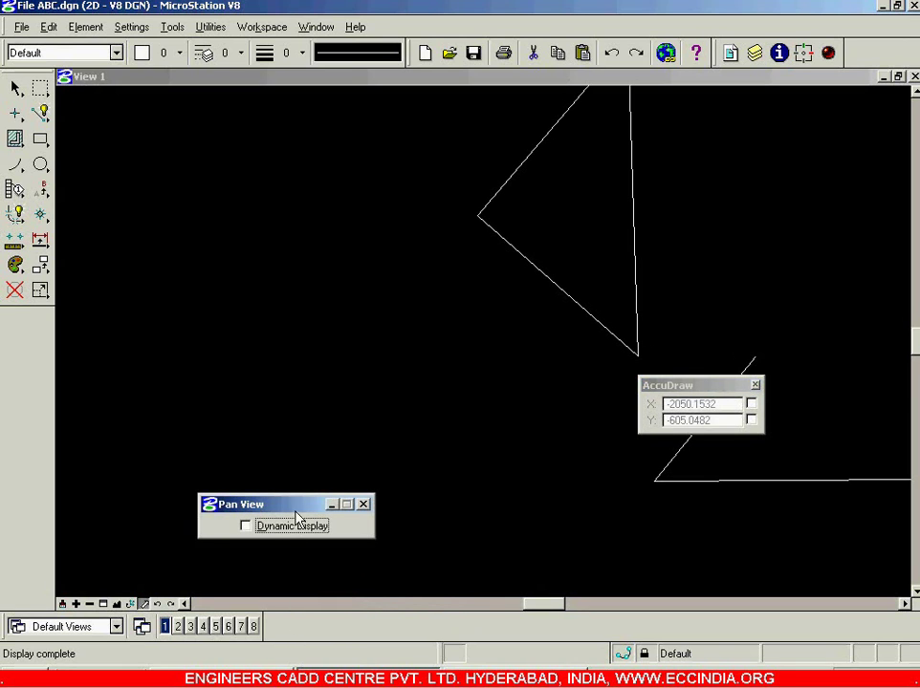
{"action": "left_click_drag", "start_coordinate": [287, 504], "coordinate": [412, 602]}
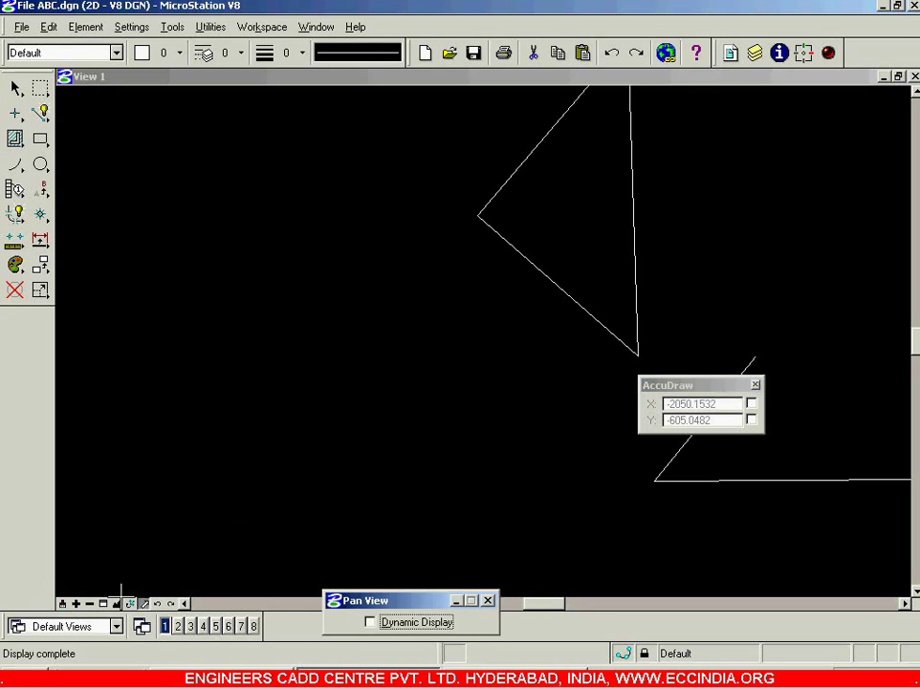
{"action": "left_click", "coordinate": [117, 606]}
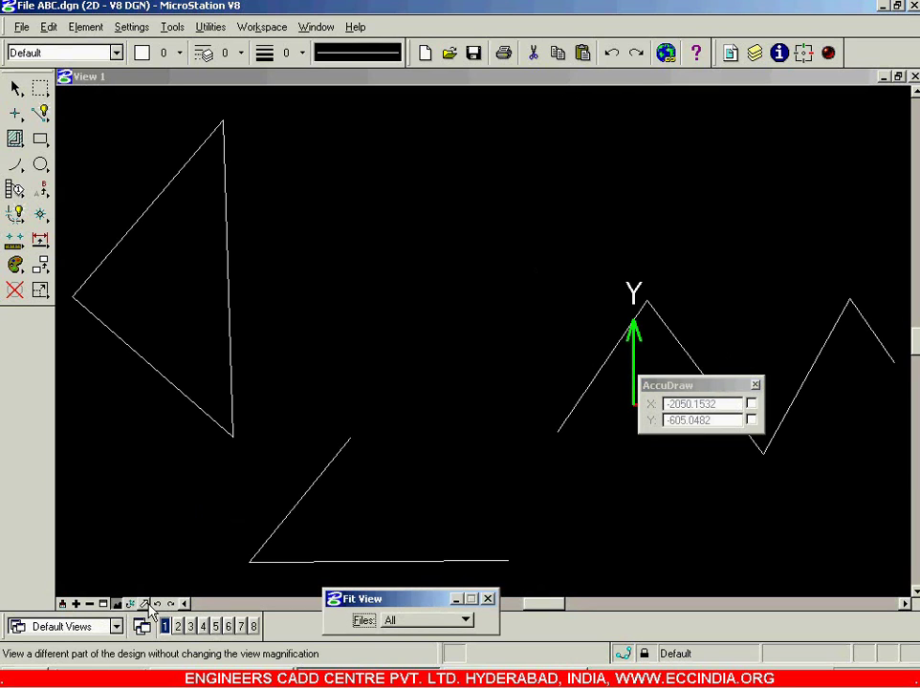
Restart Pan View, turn on Dynamic Display and pan the drawing slightly right and up
{"action": "left_click", "coordinate": [143, 606]}
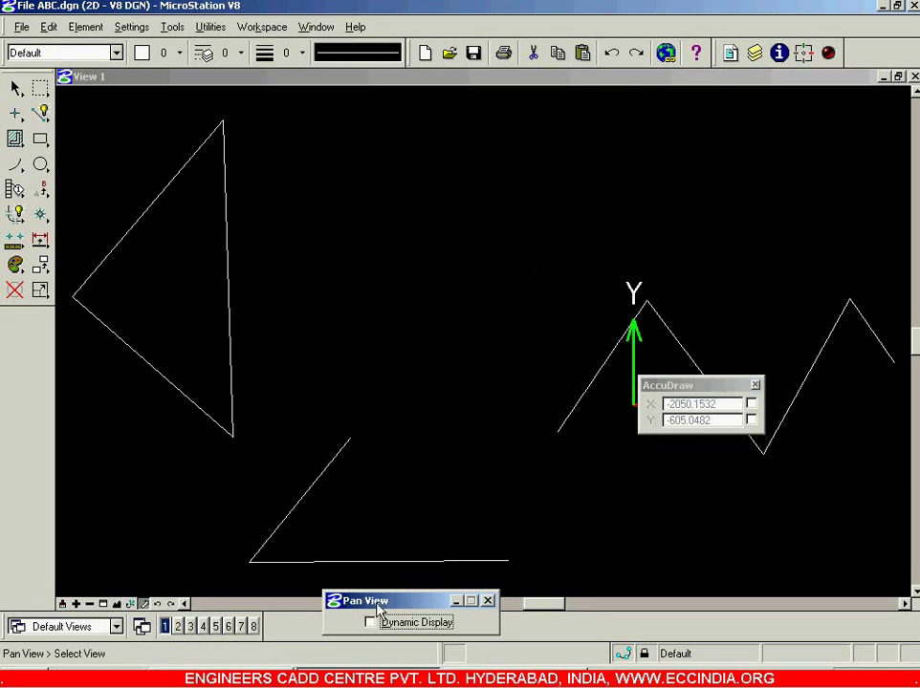
{"action": "left_click_drag", "start_coordinate": [201, 522], "coordinate": [158, 489]}
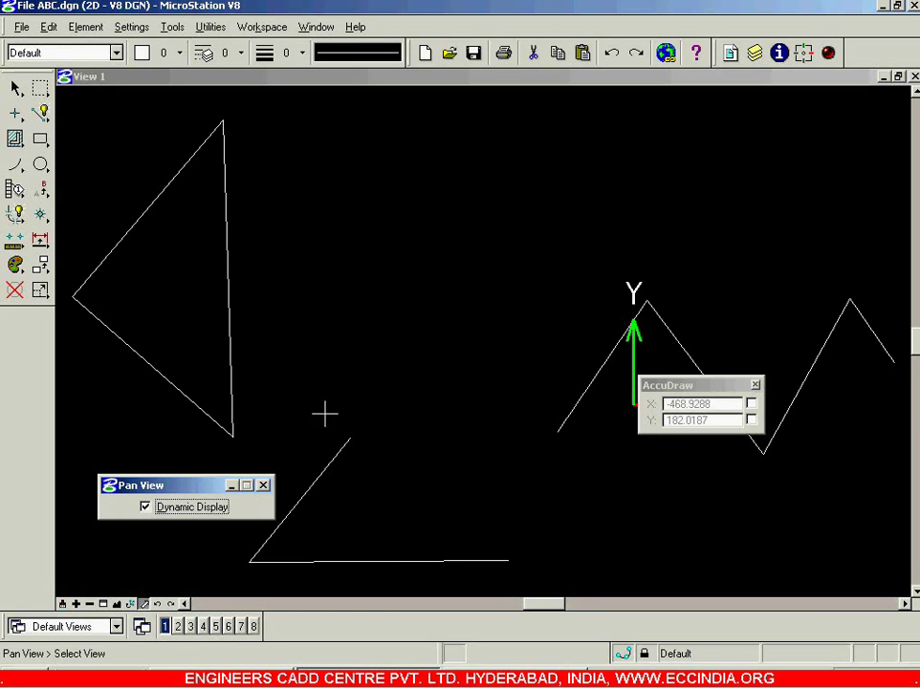
{"action": "left_click", "coordinate": [287, 433]}
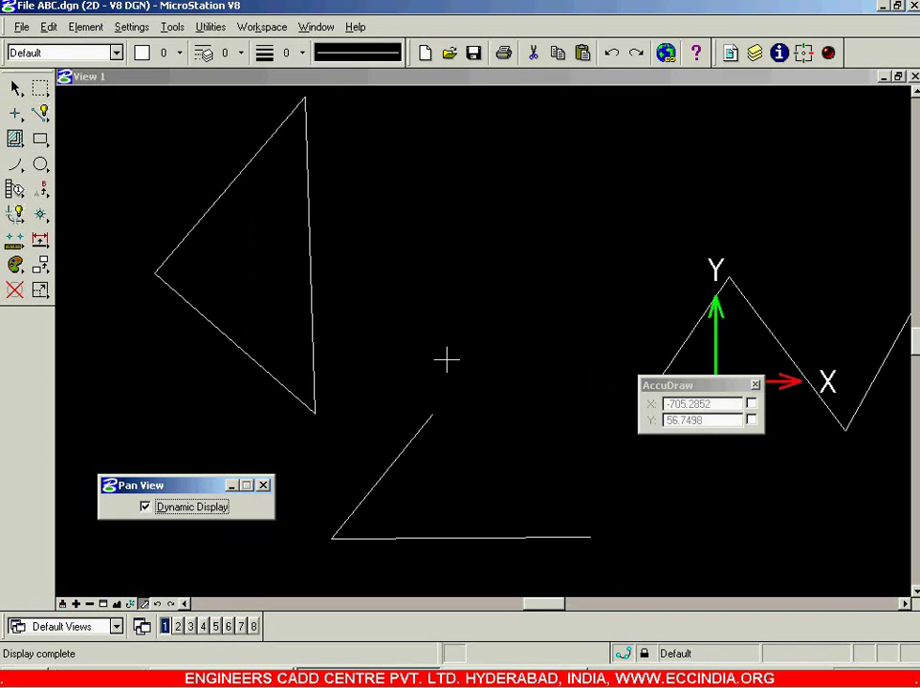
Pan the view dynamically several more times in different directions, and leave Pan View
{"action": "left_click", "coordinate": [411, 267]}
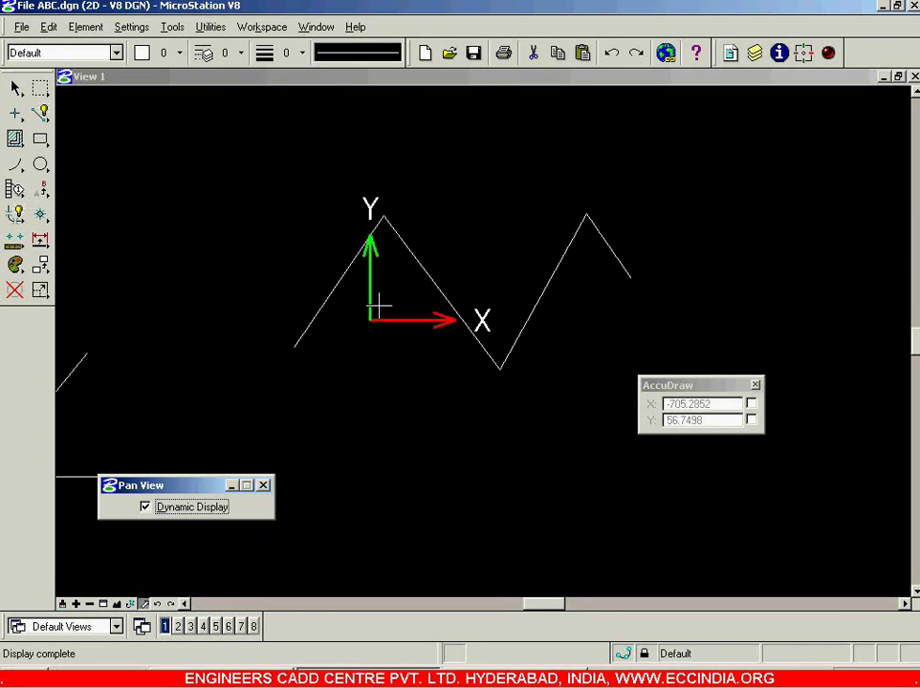
{"action": "left_click", "coordinate": [353, 326]}
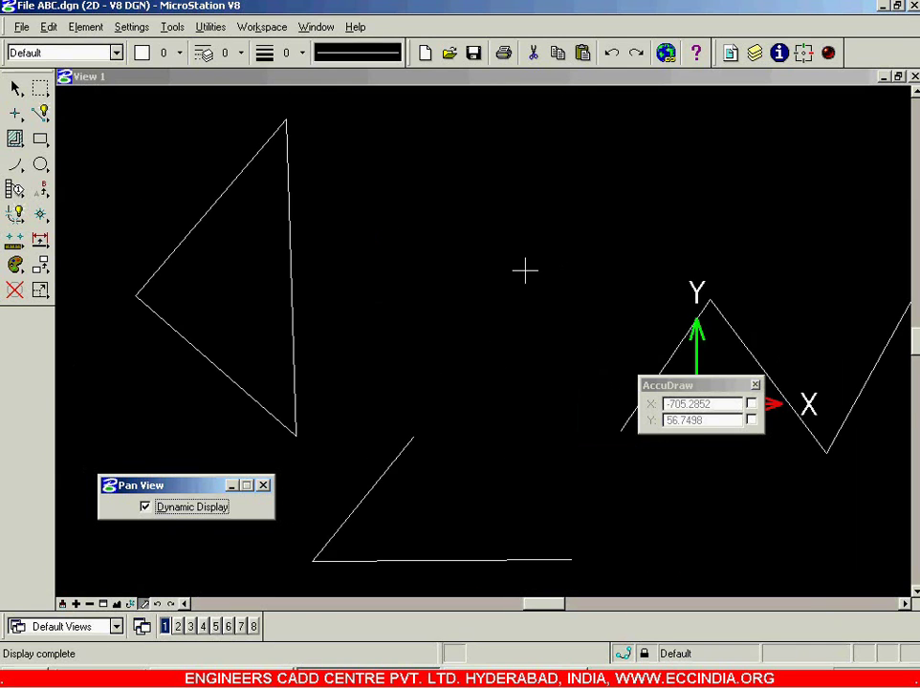
{"action": "left_click", "coordinate": [333, 281]}
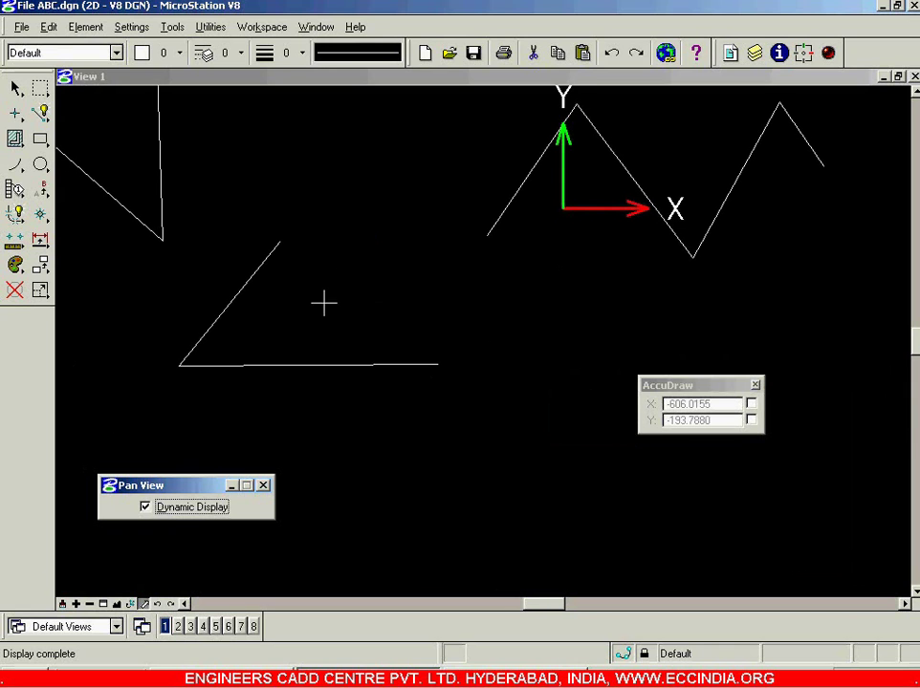
{"action": "left_click", "coordinate": [229, 307]}
{"action": "left_click", "coordinate": [404, 484]}
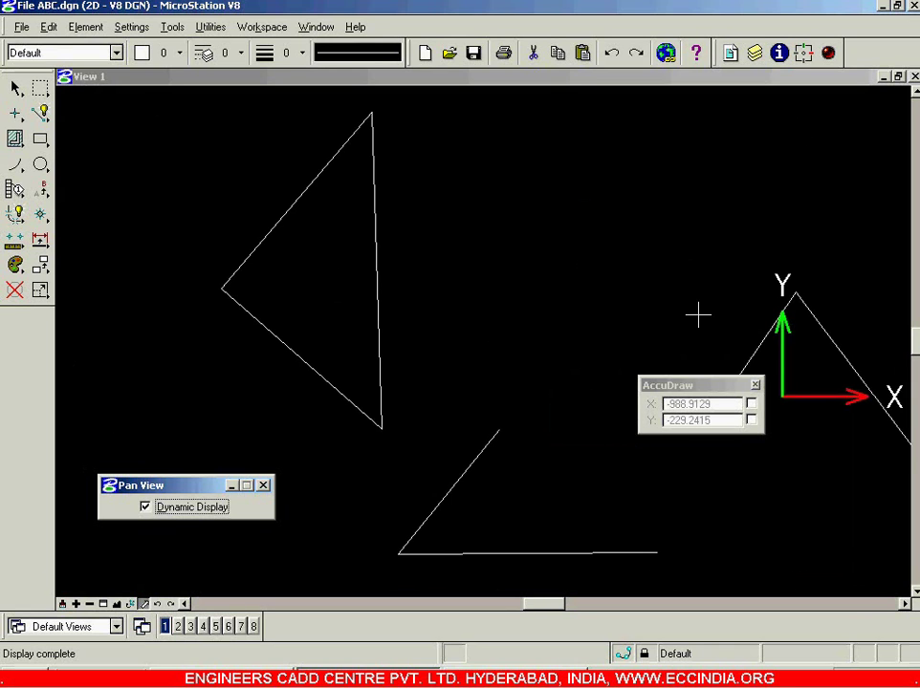
{"action": "left_click", "coordinate": [698, 313]}
{"action": "left_click", "coordinate": [160, 282]}
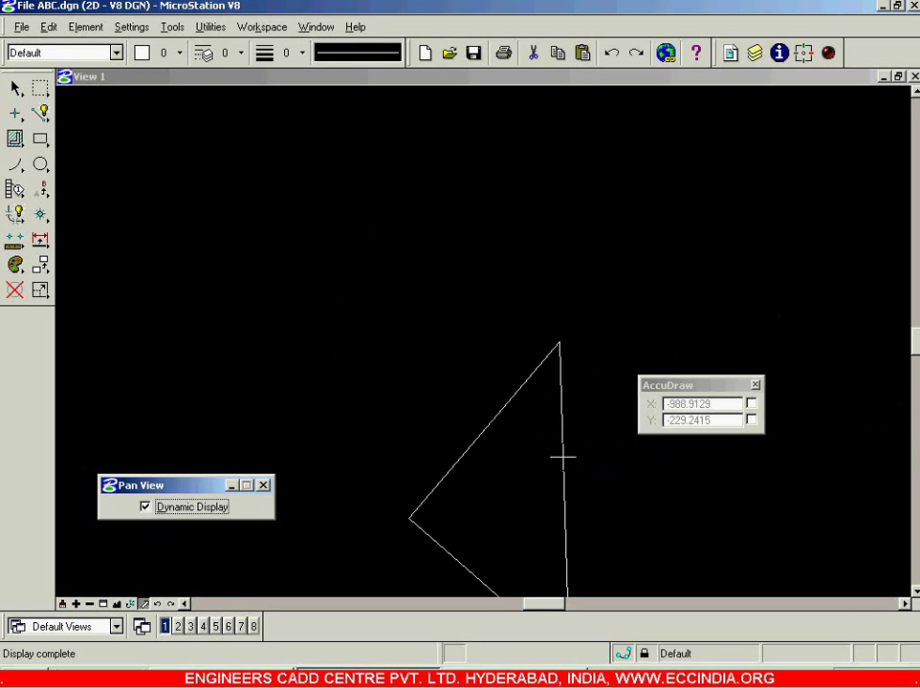
{"action": "left_click", "coordinate": [615, 521]}
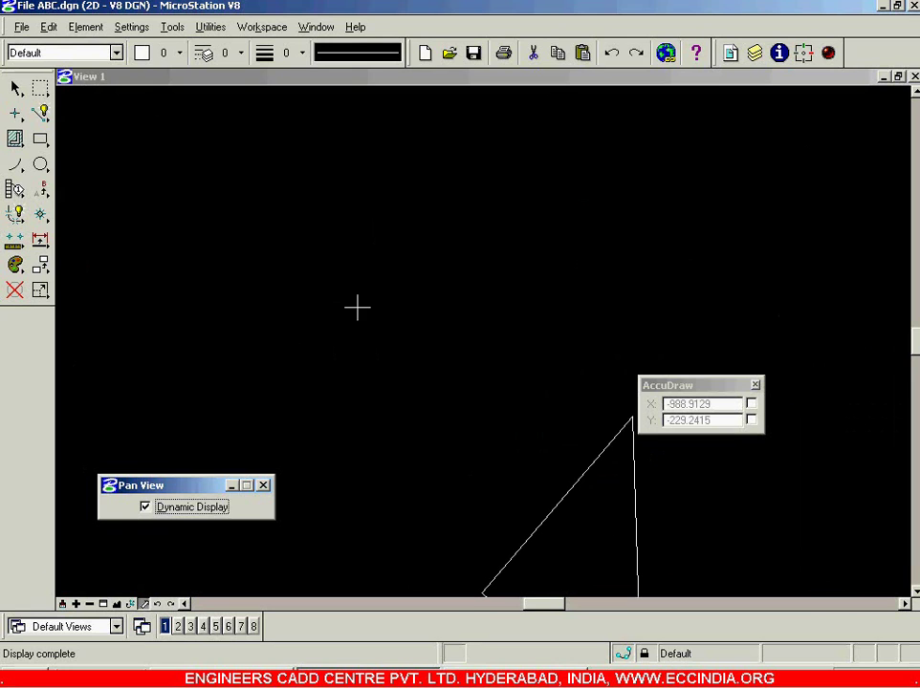
{"action": "key", "text": "Escape"}
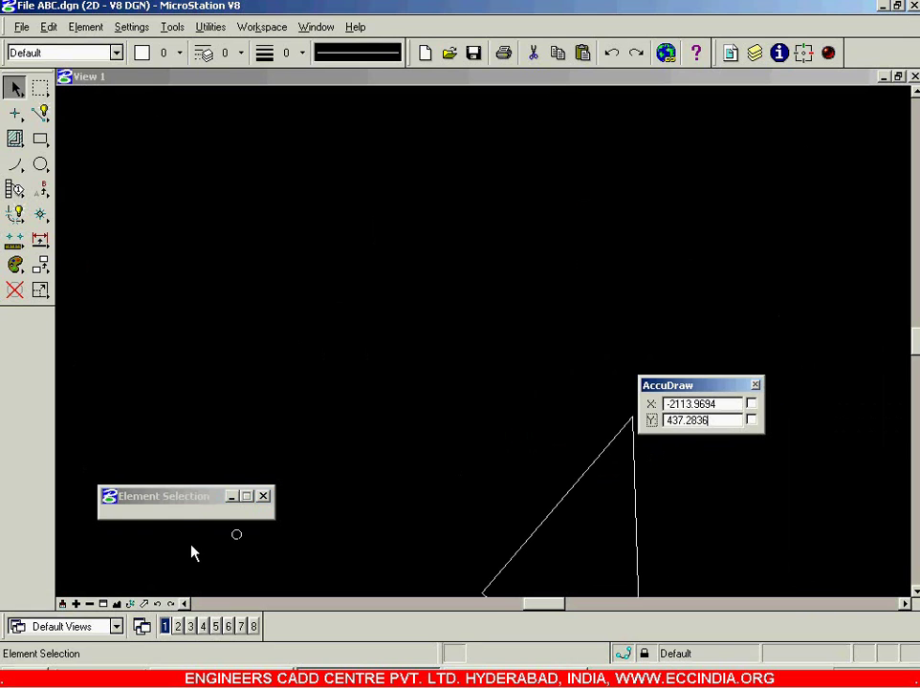
Fit all lines back into the view, and move the Element Selection window beside the triangle's lower corner
{"action": "left_click", "coordinate": [131, 603]}
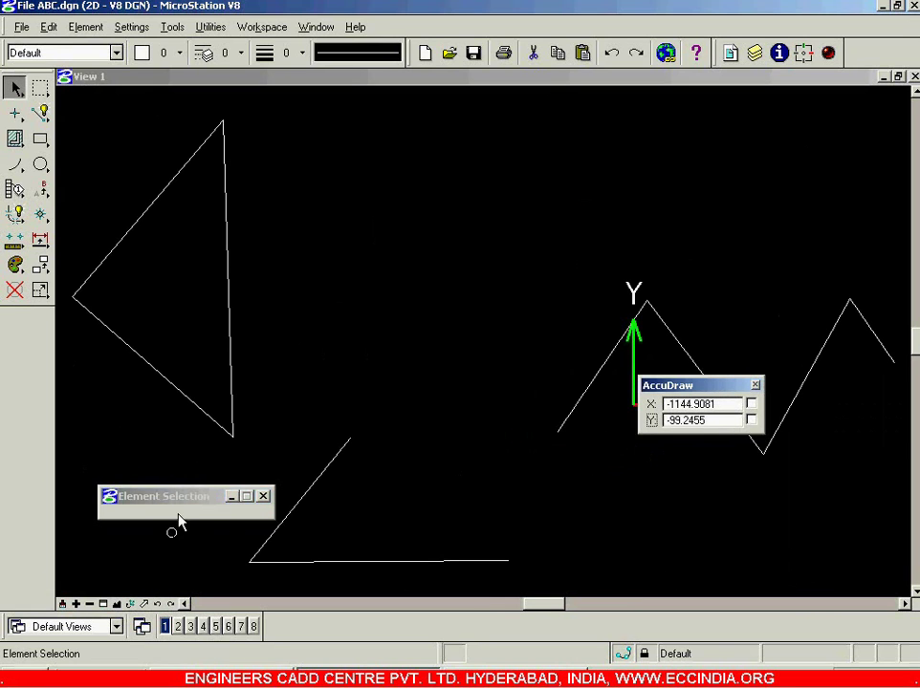
{"action": "left_click_drag", "start_coordinate": [172, 492], "coordinate": [129, 442]}
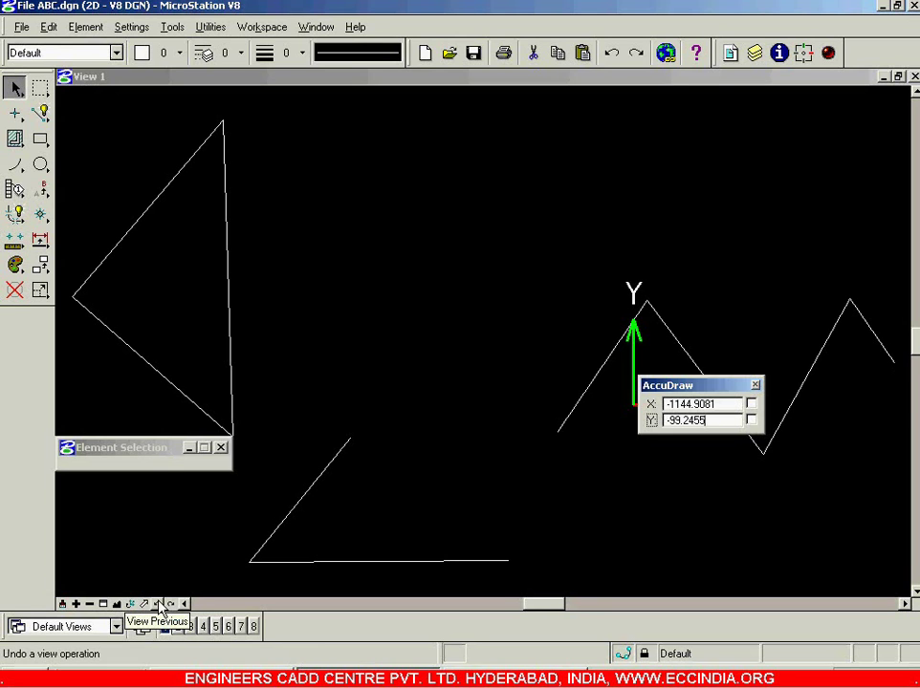
Step back through two earlier views with View Previous, and forward through two views with View Next
{"action": "left_click", "coordinate": [160, 606]}
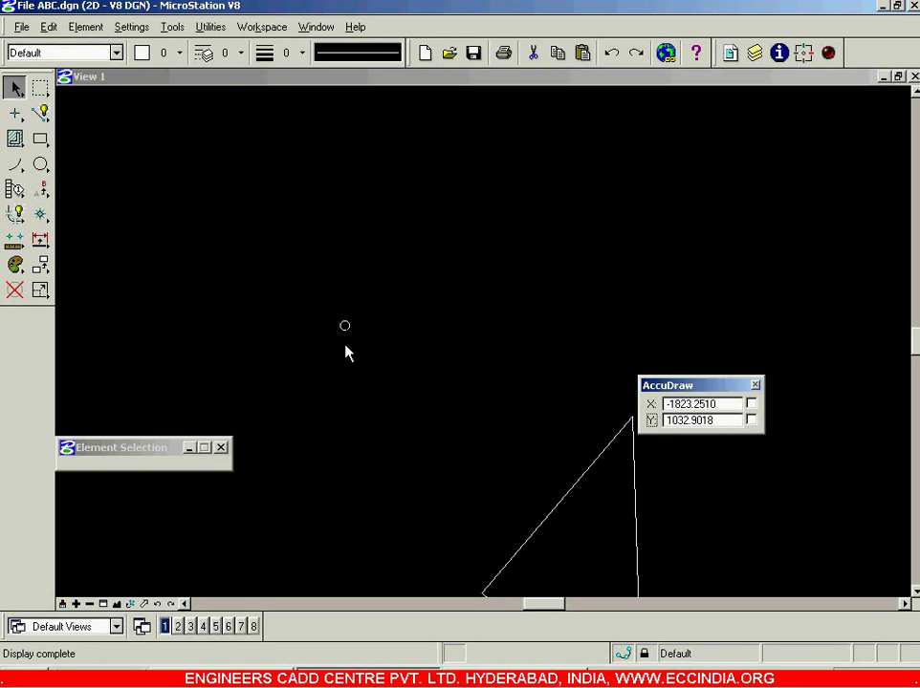
{"action": "left_click", "coordinate": [159, 605]}
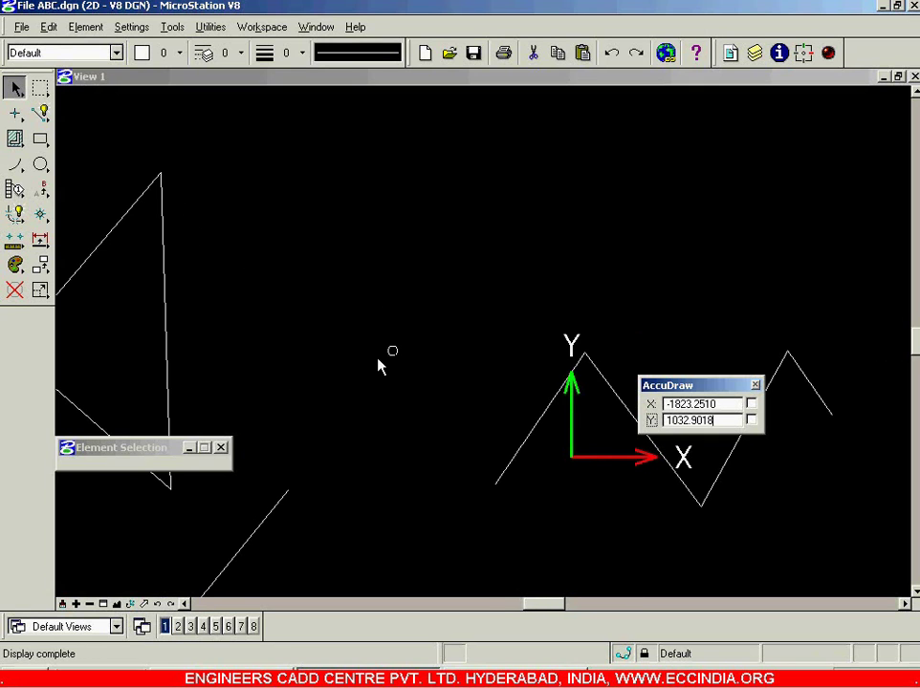
{"action": "left_click", "coordinate": [171, 606]}
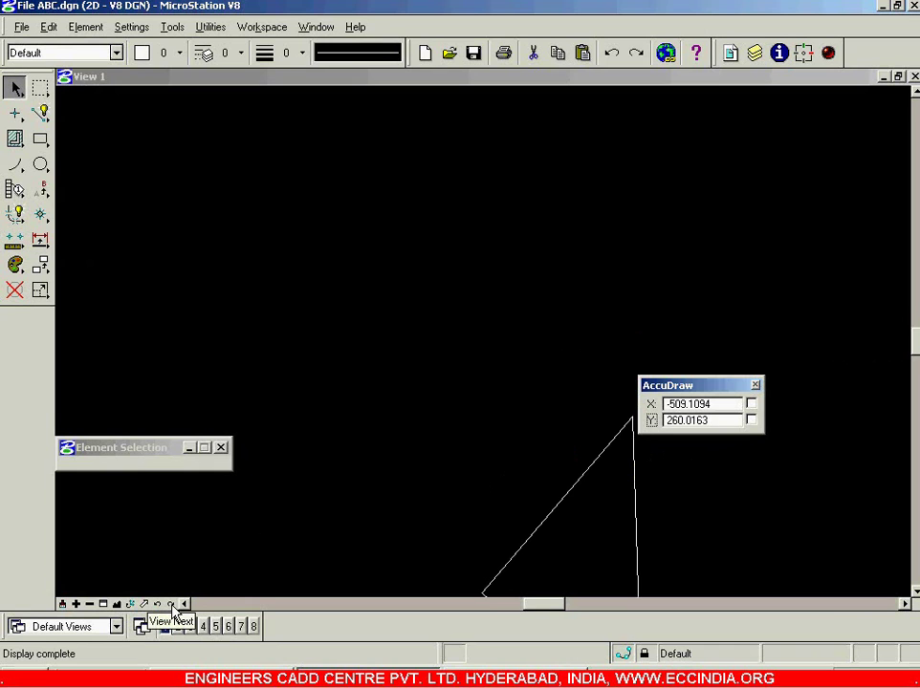
{"action": "left_click", "coordinate": [172, 606]}
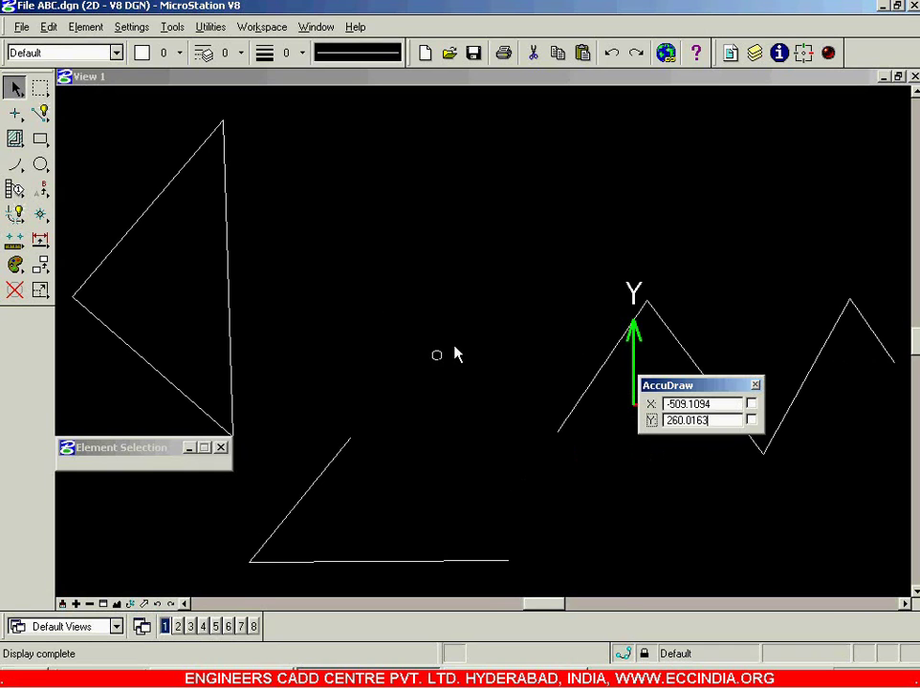
Move the Element Selection window off the triangle, and switch to the MicroStation workbook PDF in Acrobat Reader
{"action": "left_click", "coordinate": [431, 274]}
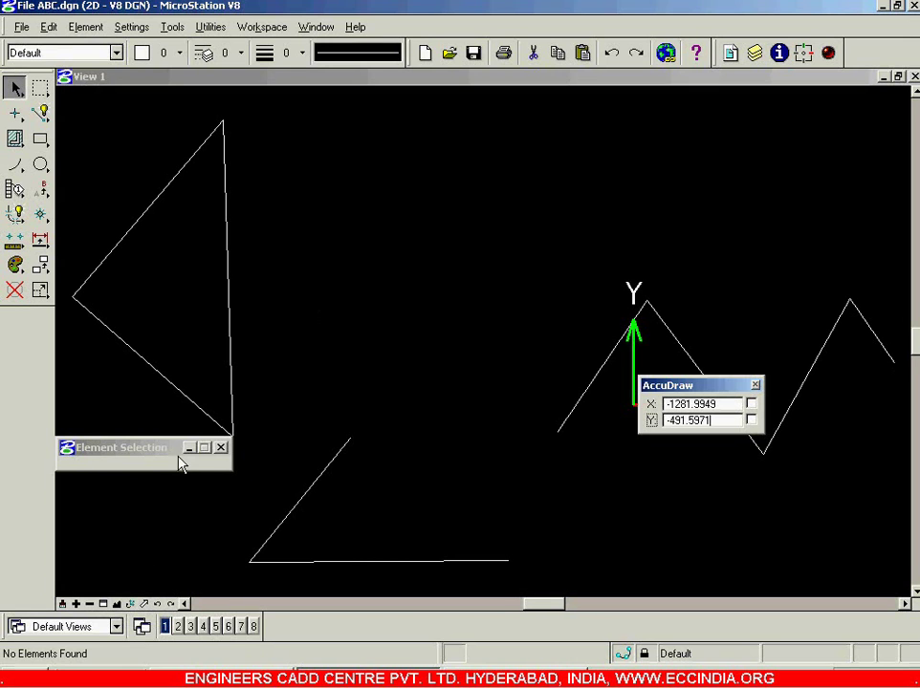
{"action": "left_click_drag", "start_coordinate": [180, 464], "coordinate": [215, 474]}
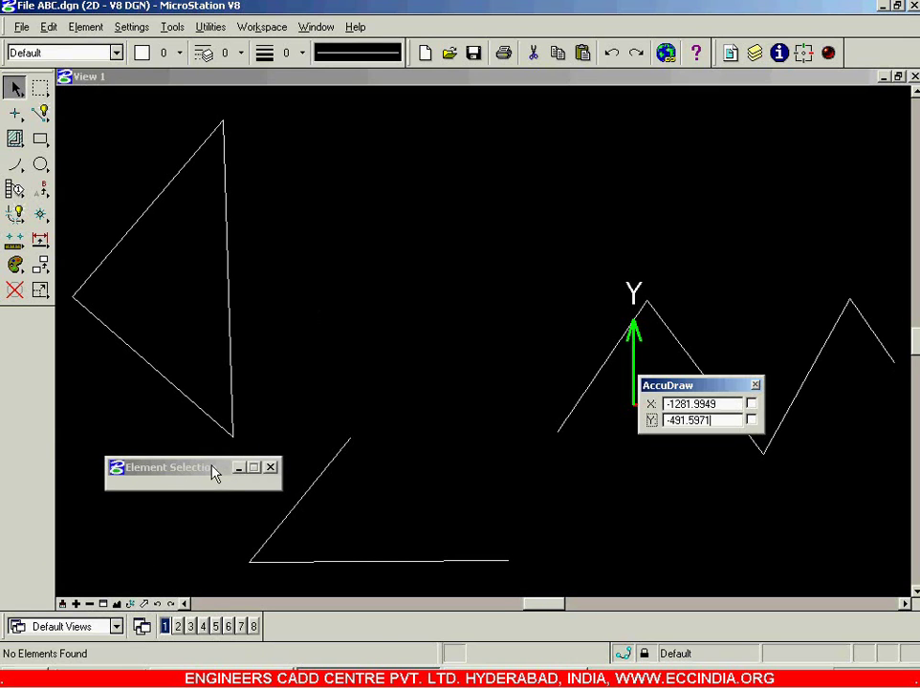
{"action": "key", "text": "alt+Tab"}
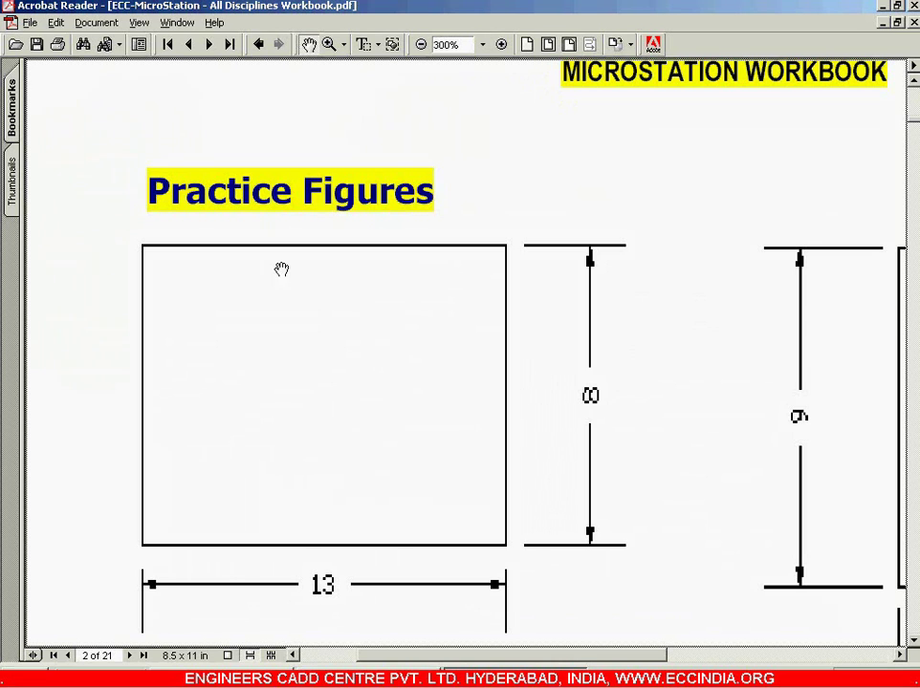